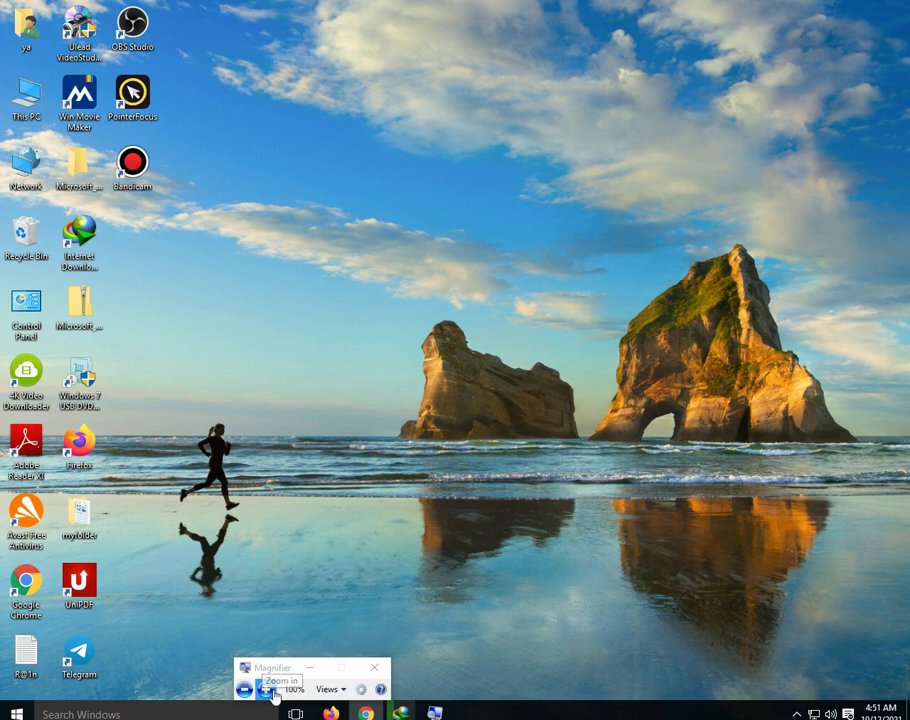
# Step: Magnify the screen to 200% and browse the Start menu's app list to Windows Accessories
pyautogui.click(268, 690)
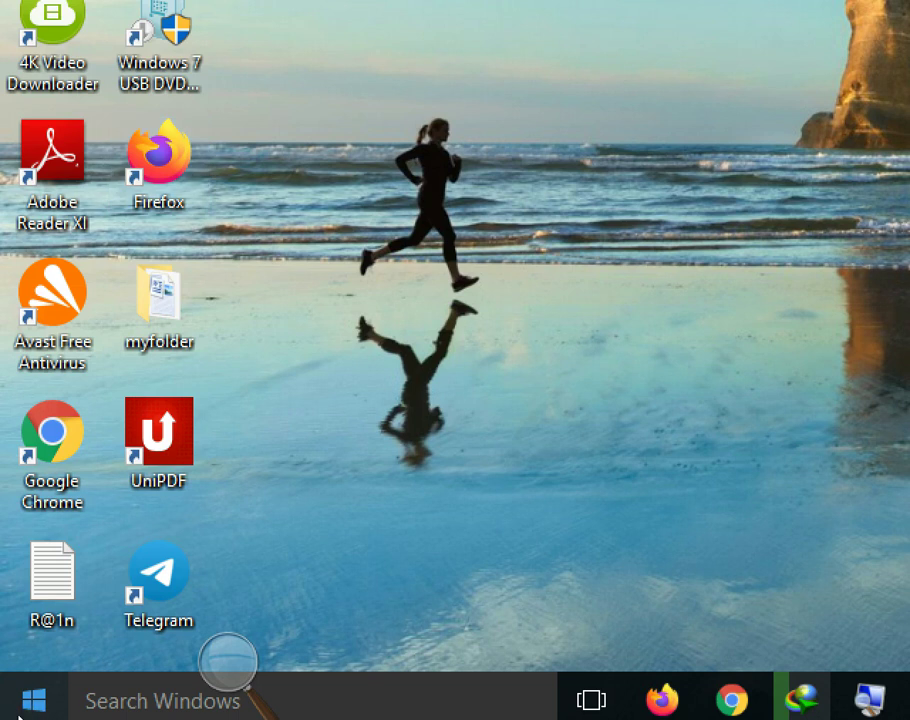
pyautogui.click(18, 712)
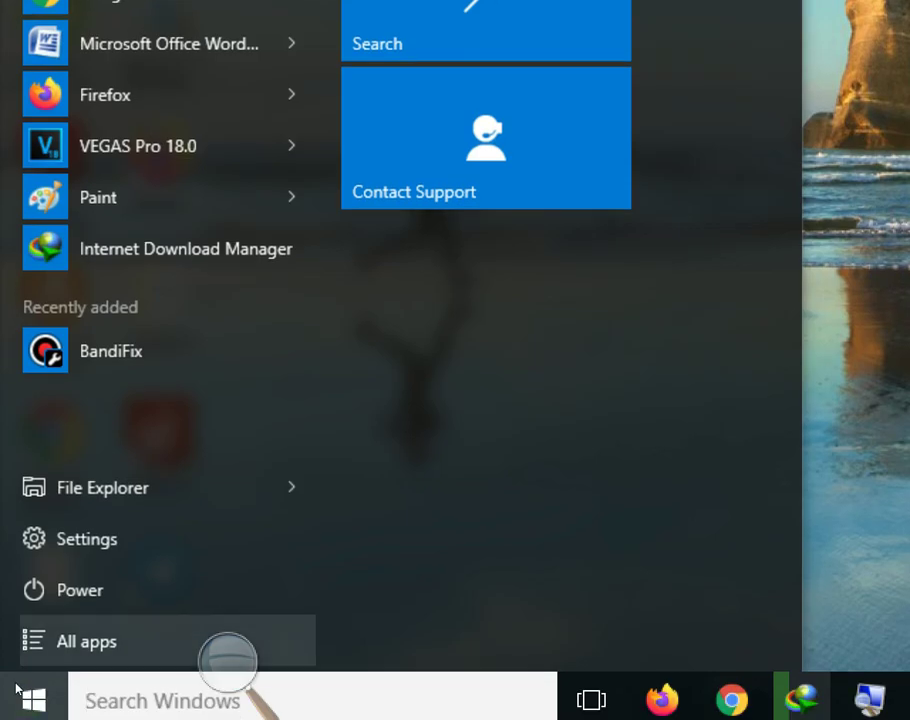
pyautogui.click(20, 655)
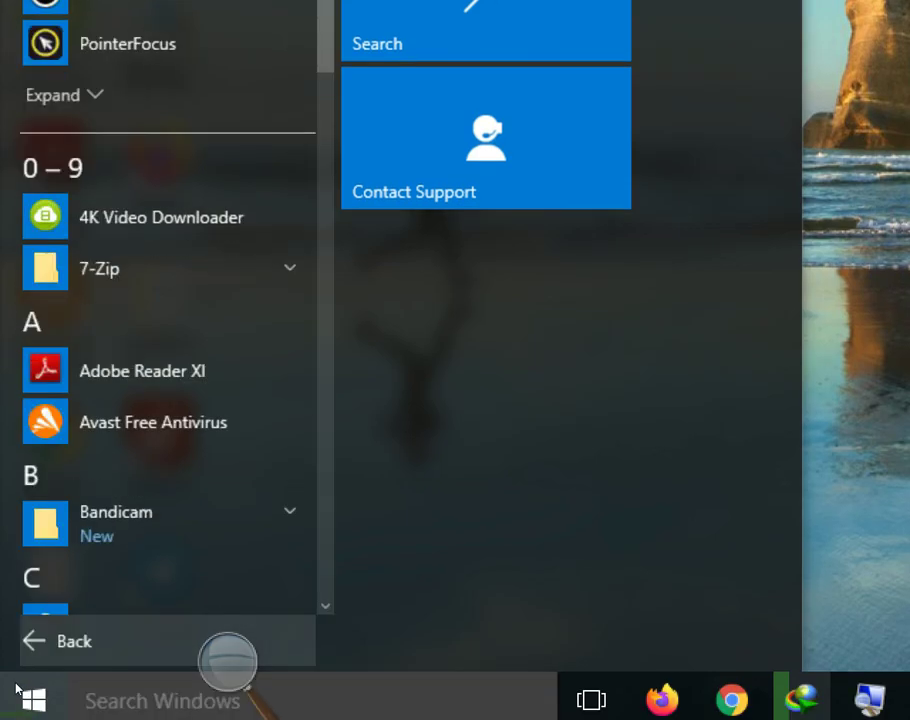
pyautogui.scroll(-6, 162, 445)
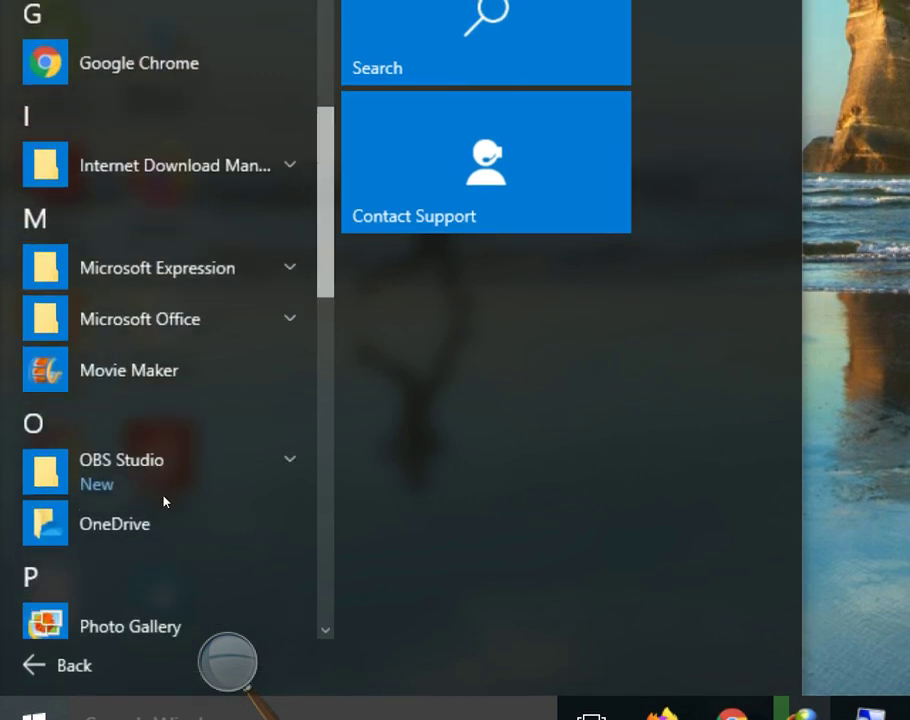
pyautogui.scroll(-3, 162, 500)
pyautogui.scroll(-6, 165, 560)
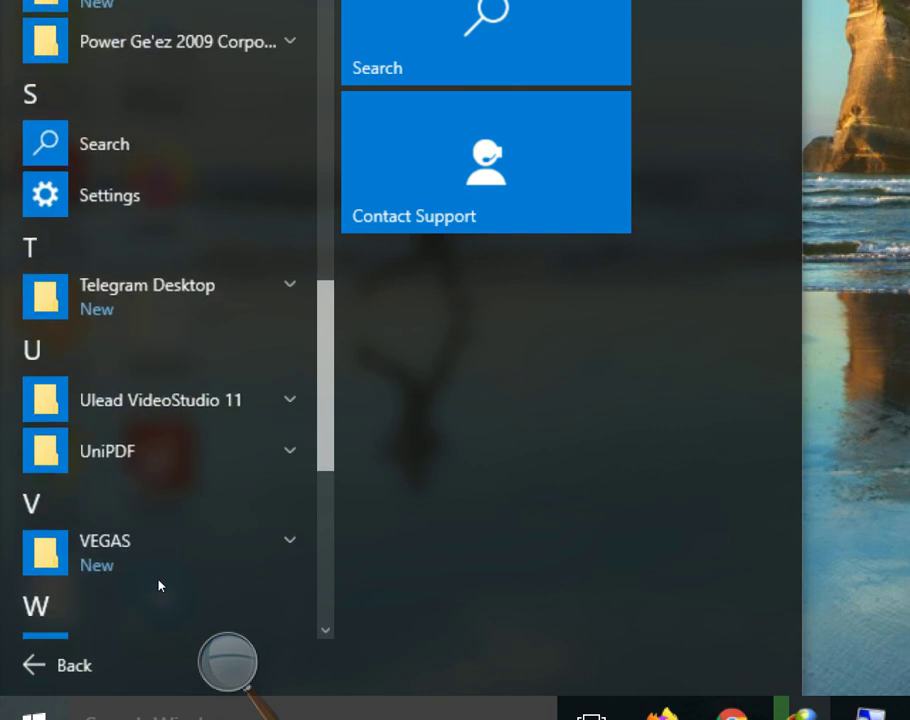
pyautogui.scroll(-1, 154, 622)
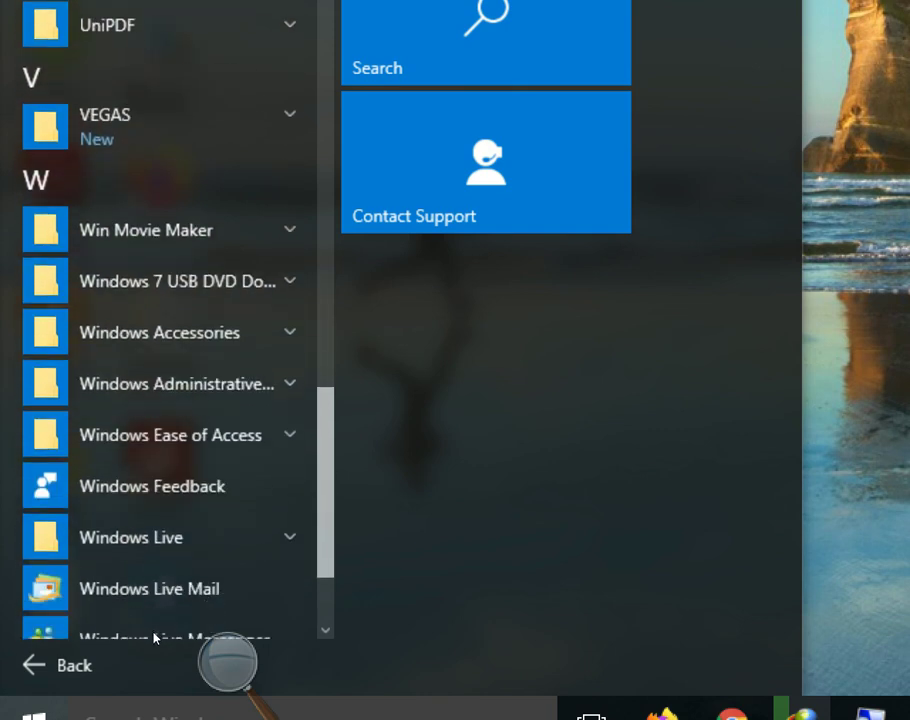
pyautogui.click(160, 332)
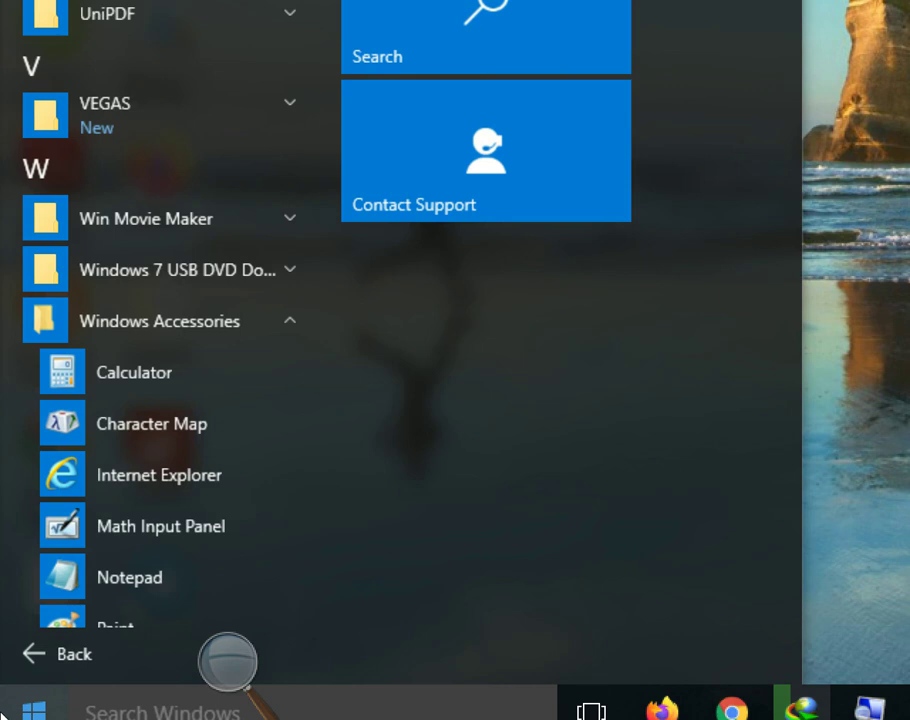
pyautogui.click(5, 712)
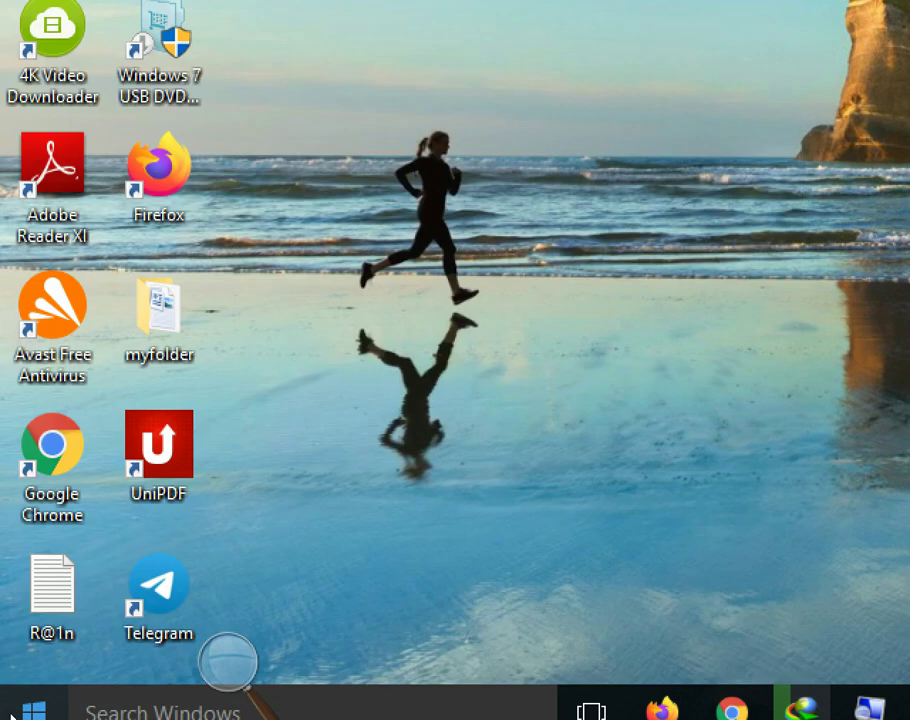
# Step: Launch Google Chrome, enter www in the address bar, and set Magnifier back to 200%
pyautogui.doubleClick(30, 590)
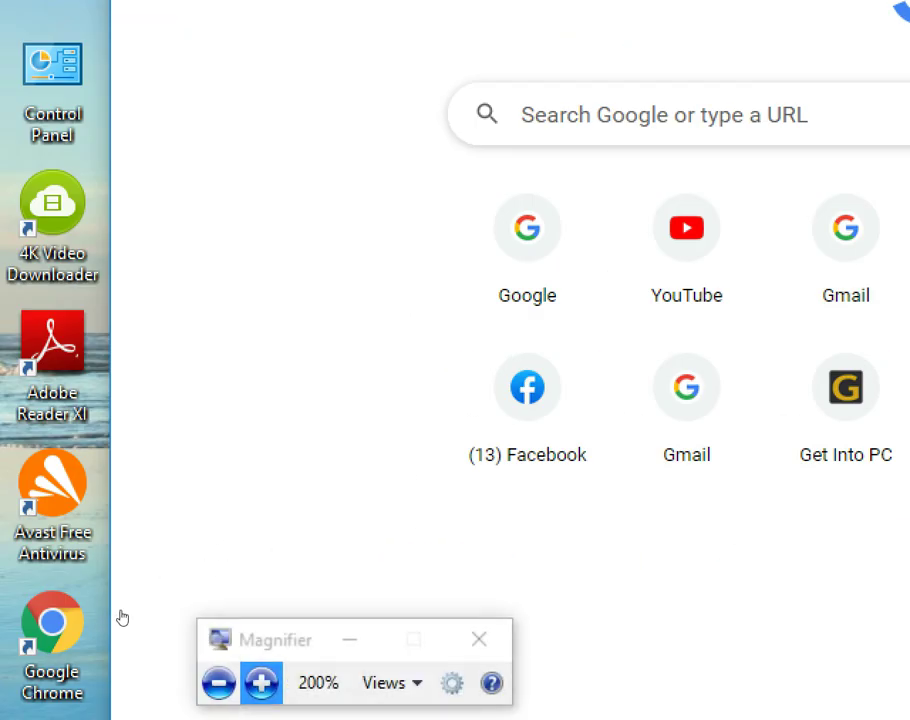
pyautogui.click(218, 683)
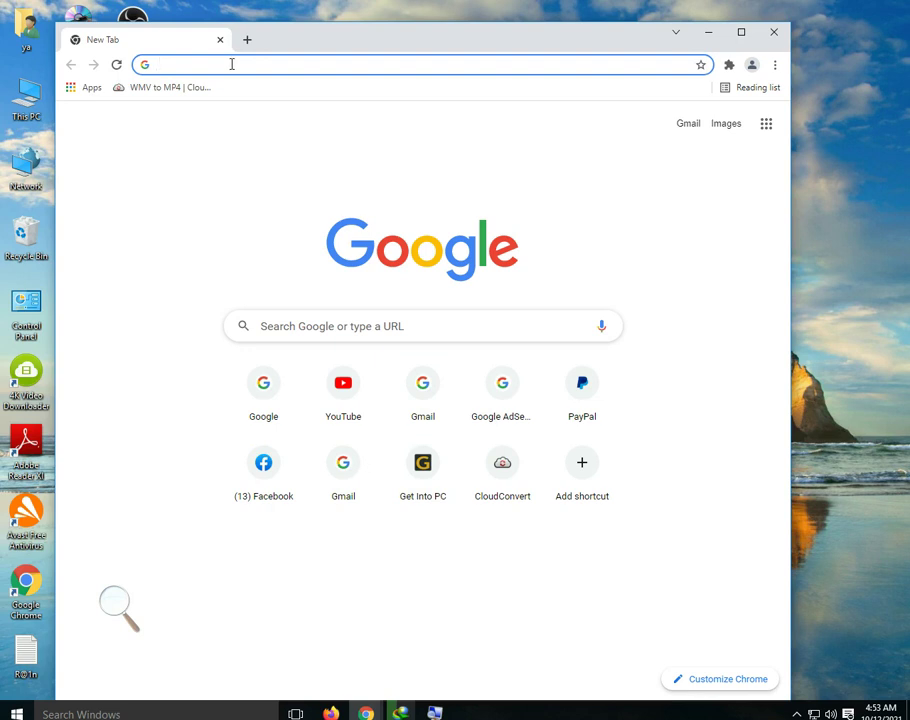
pyautogui.write('www')
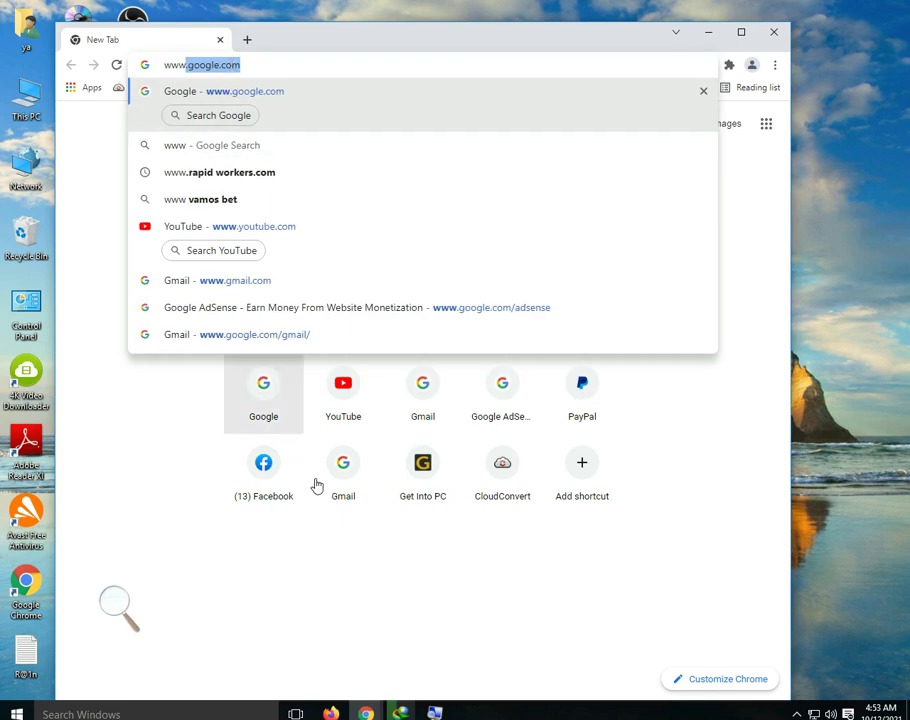
pyautogui.click(397, 706)
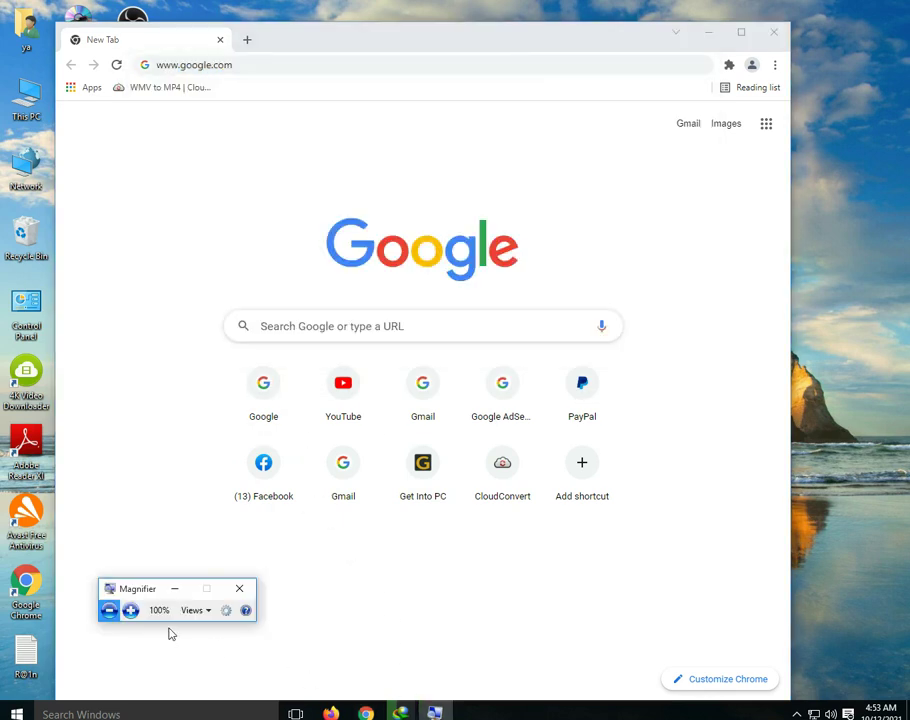
pyautogui.click(130, 610)
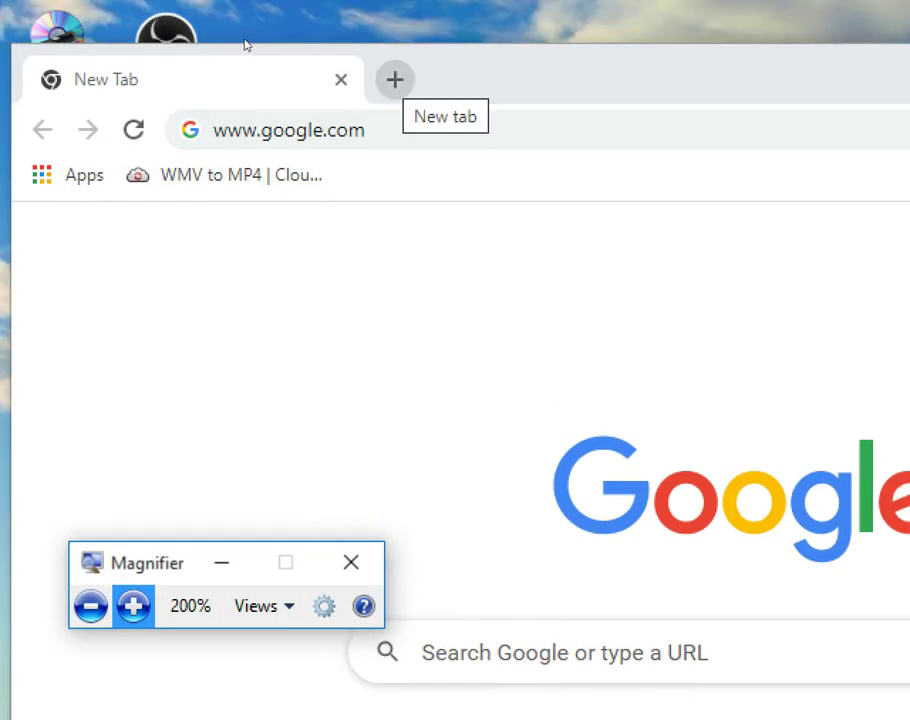
pyautogui.hotkey('ctrl', 't')
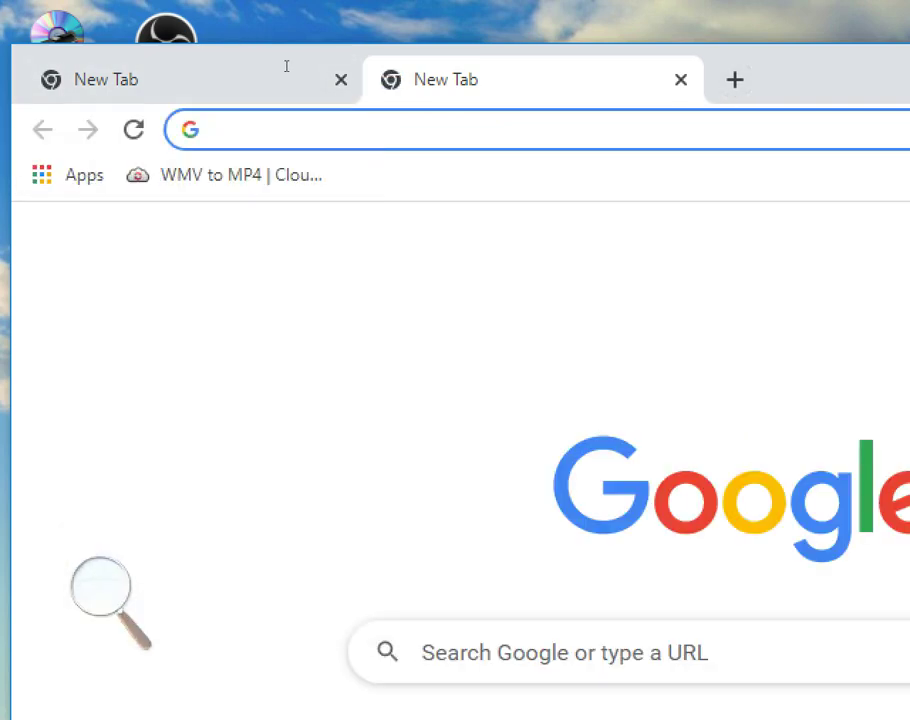
pyautogui.write('www.gmai')
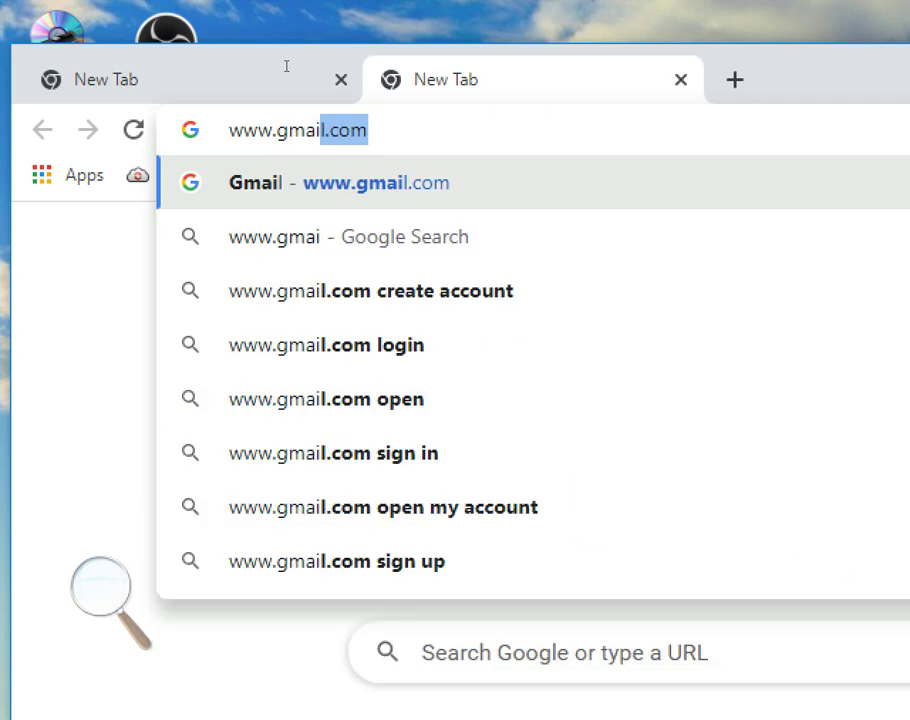
pyautogui.write('i')
pyautogui.press('BackSpace')
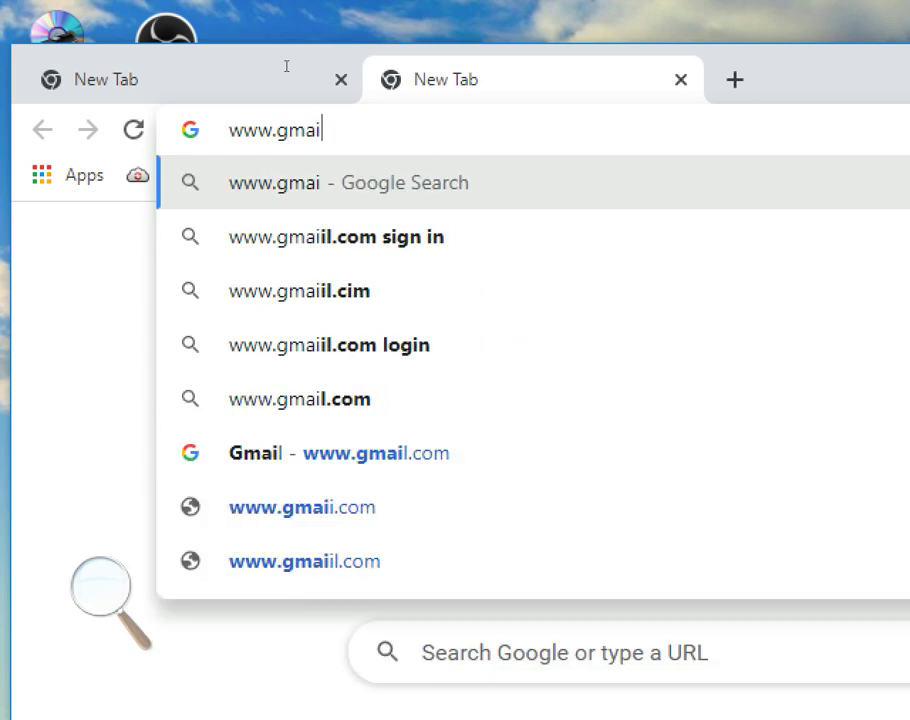
pyautogui.write('l.com')
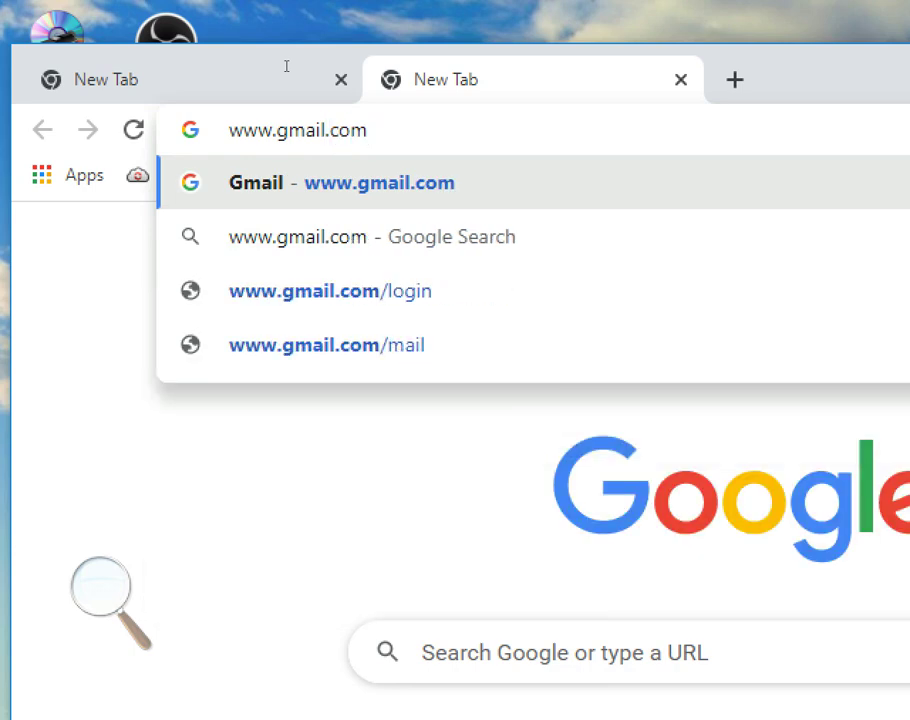
pyautogui.press('Return')
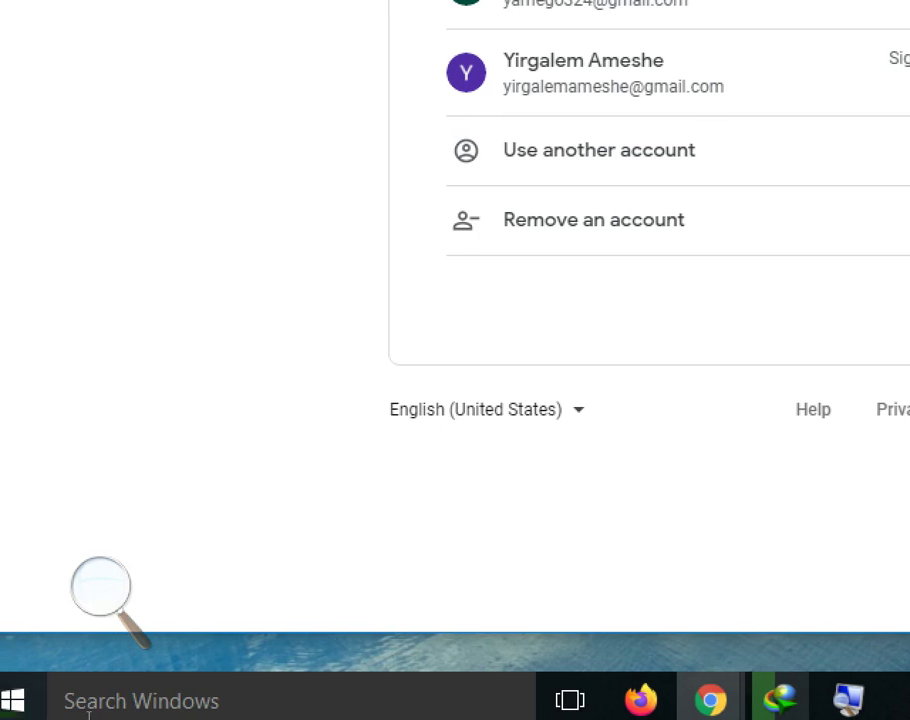
pyautogui.press('super+plus')
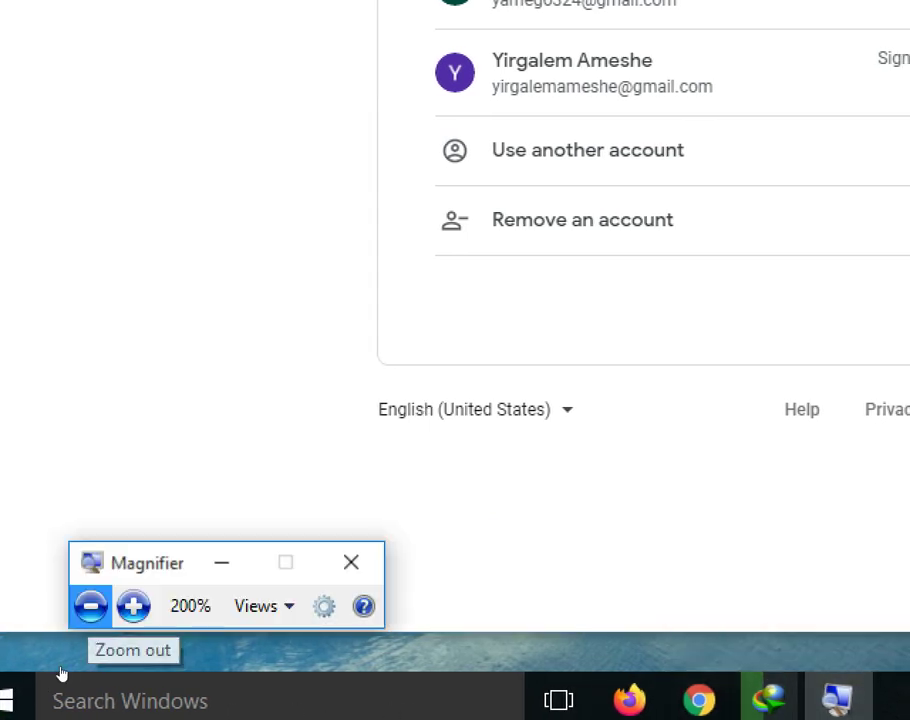
pyautogui.click(90, 605)
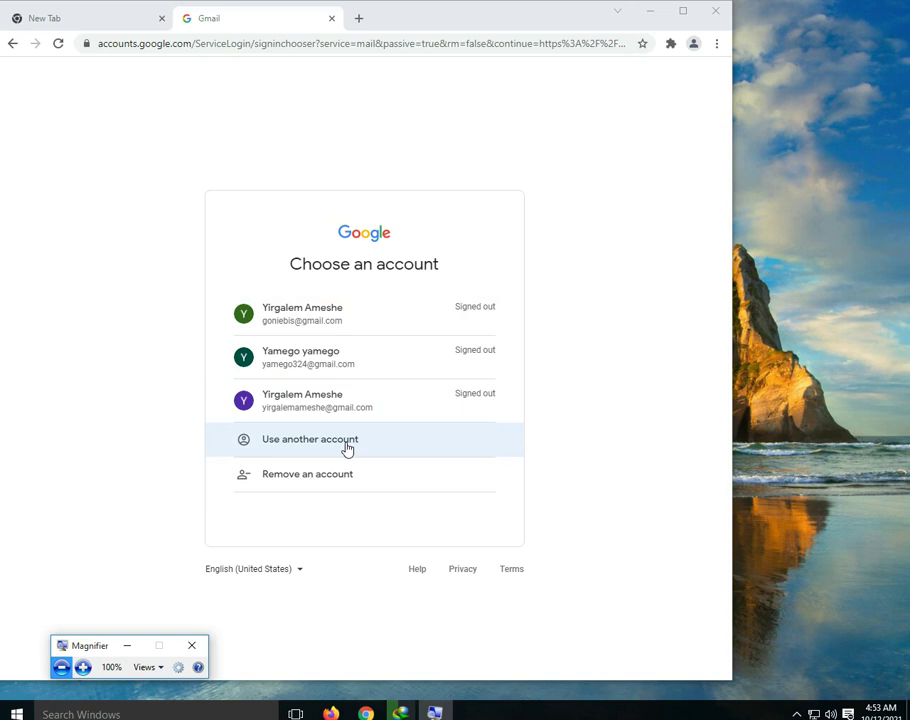
# Step: Choose Use another account, start the pending IDM video download, then choose Create account
pyautogui.click(286, 448)
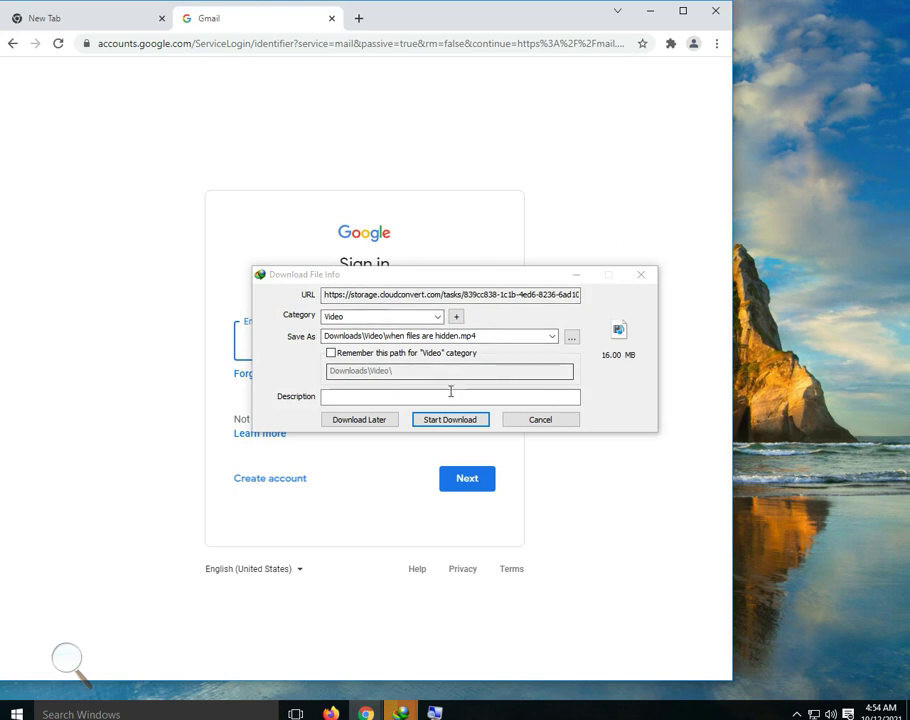
pyautogui.click(475, 285)
pyautogui.moveTo(475, 285); pyautogui.dragTo(907, 630)
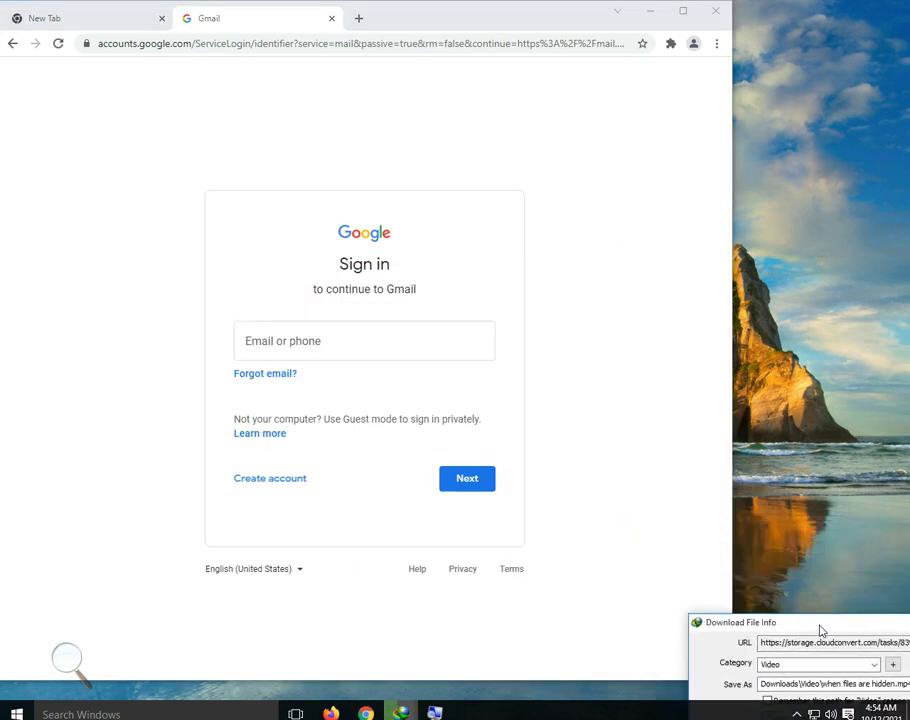
pyautogui.moveTo(770, 630); pyautogui.dragTo(687, 362)
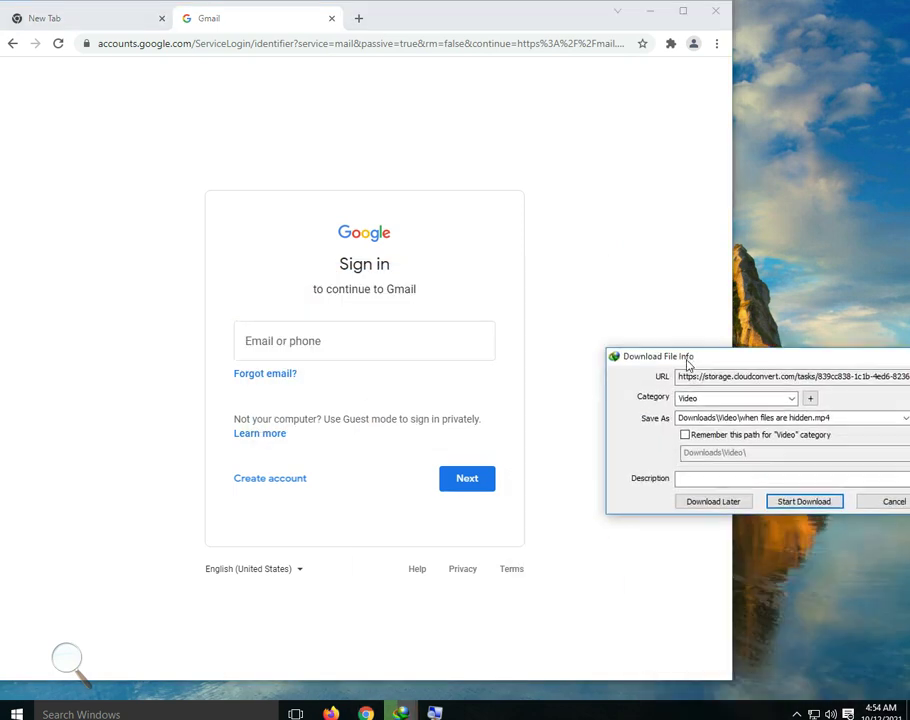
pyautogui.click(791, 503)
pyautogui.moveTo(309, 152); pyautogui.dragTo(548, 705)
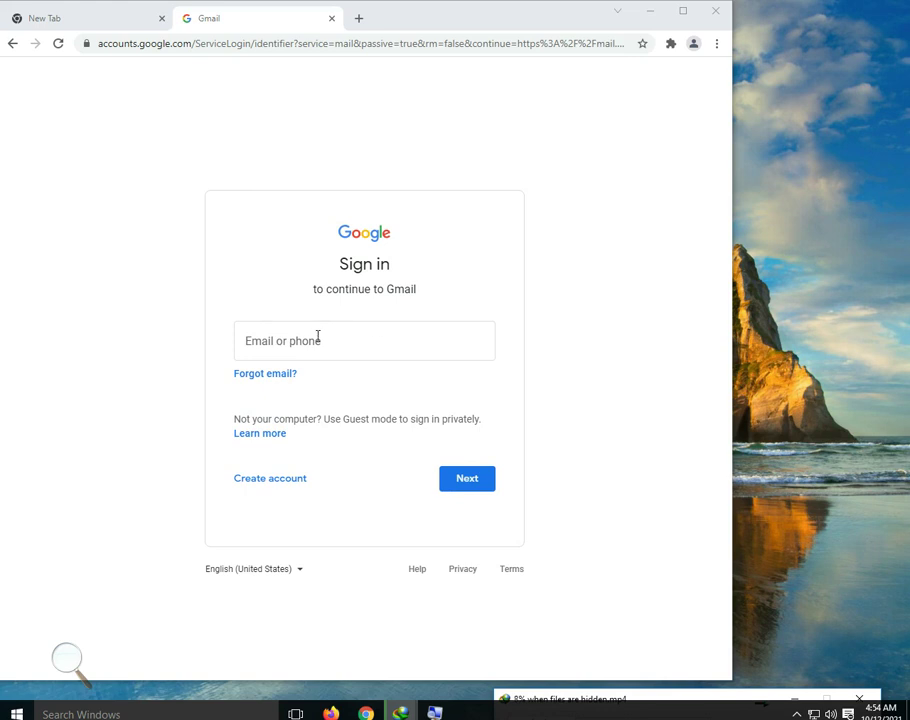
pyautogui.click(271, 485)
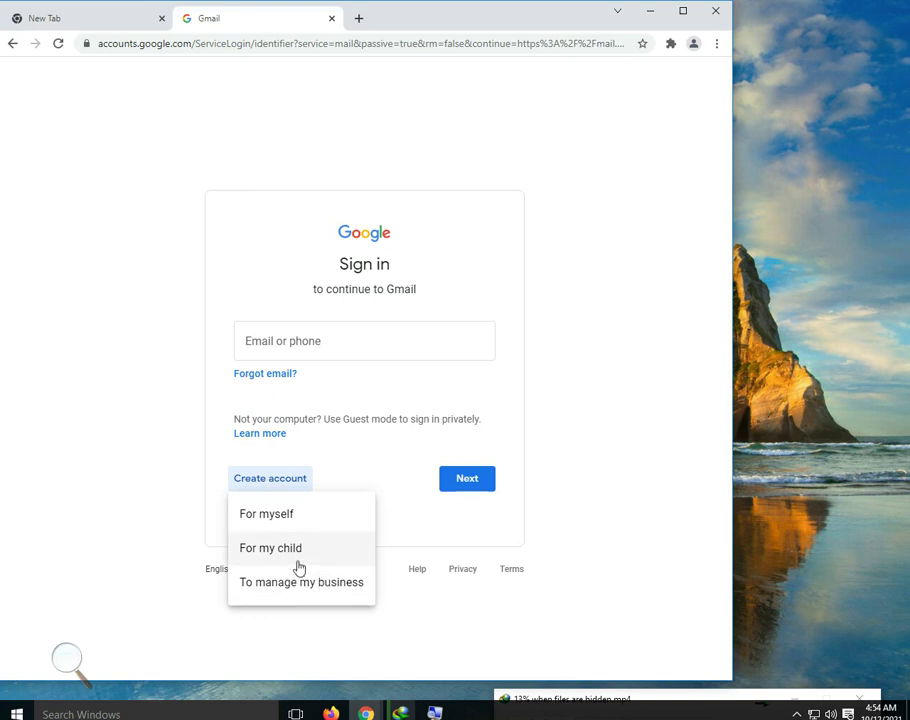
# Step: Pick For myself and step through the First name, Last name and Username fields
pyautogui.click(269, 518)
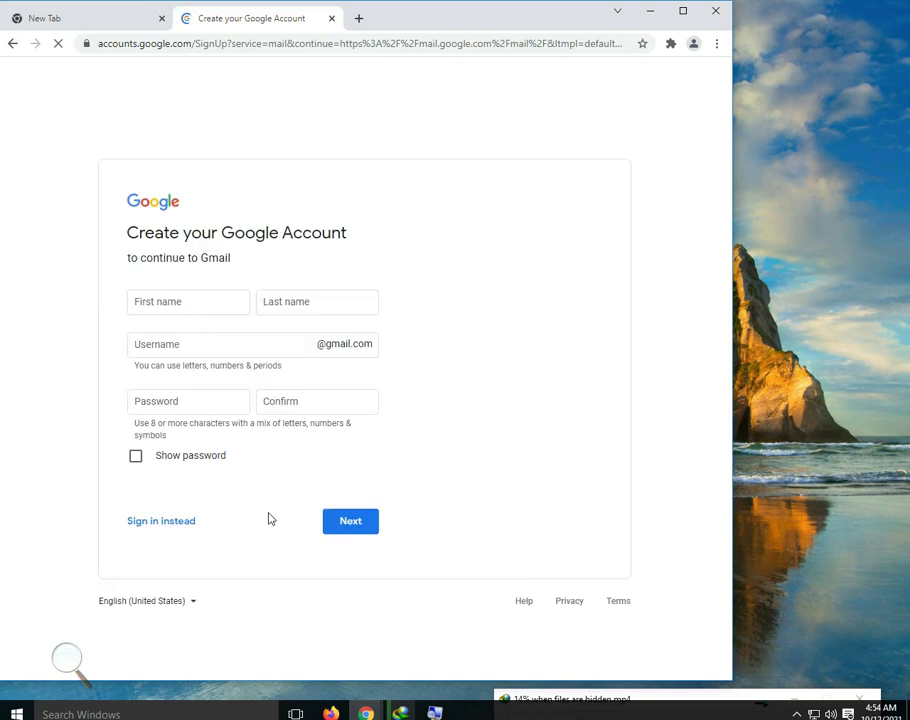
pyautogui.click(190, 307)
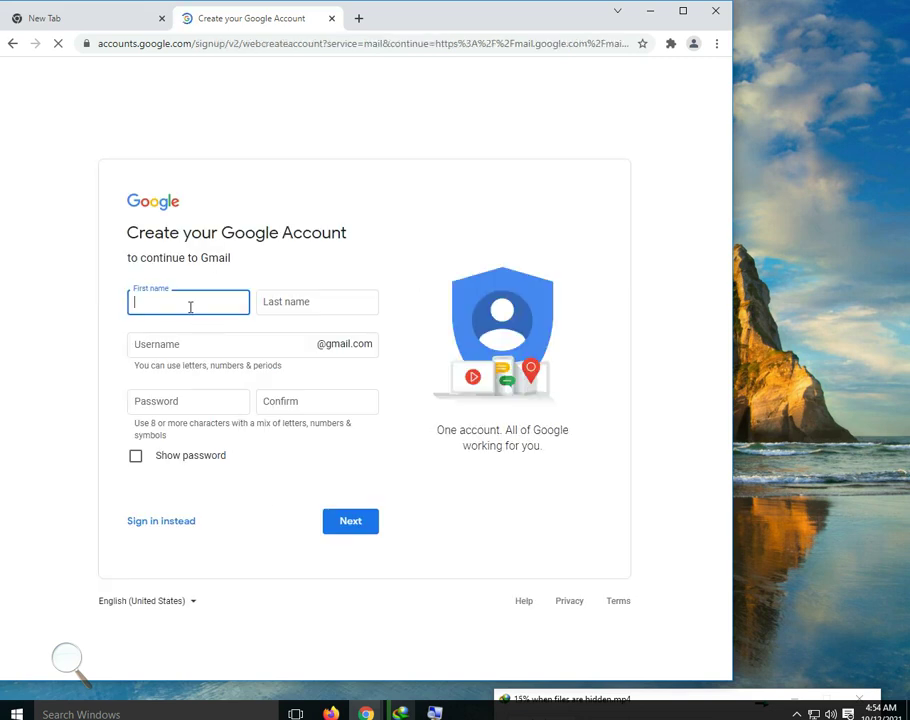
pyautogui.click(286, 303)
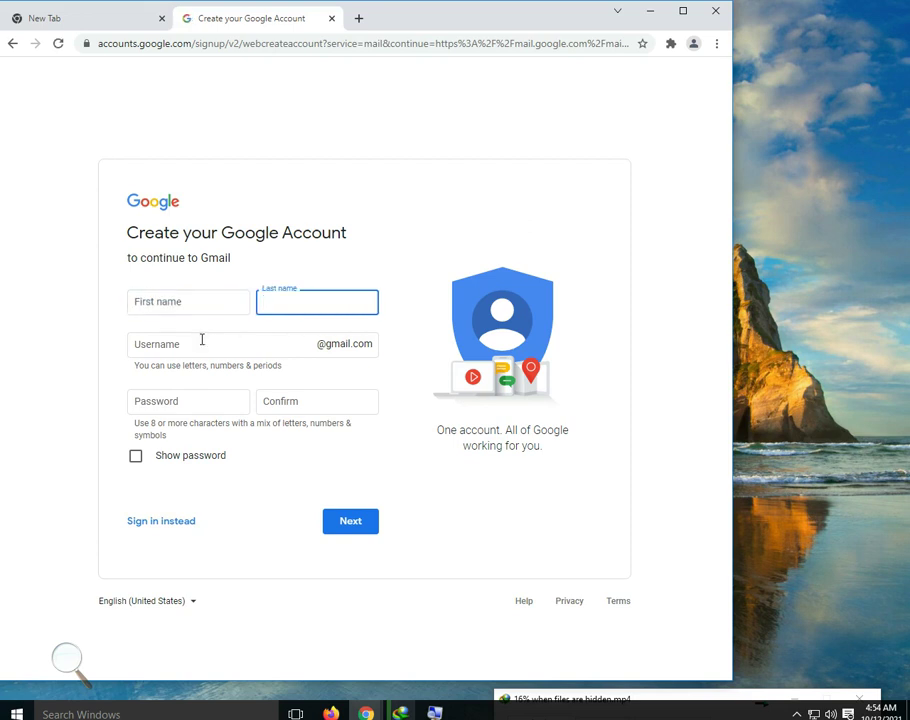
pyautogui.click(199, 346)
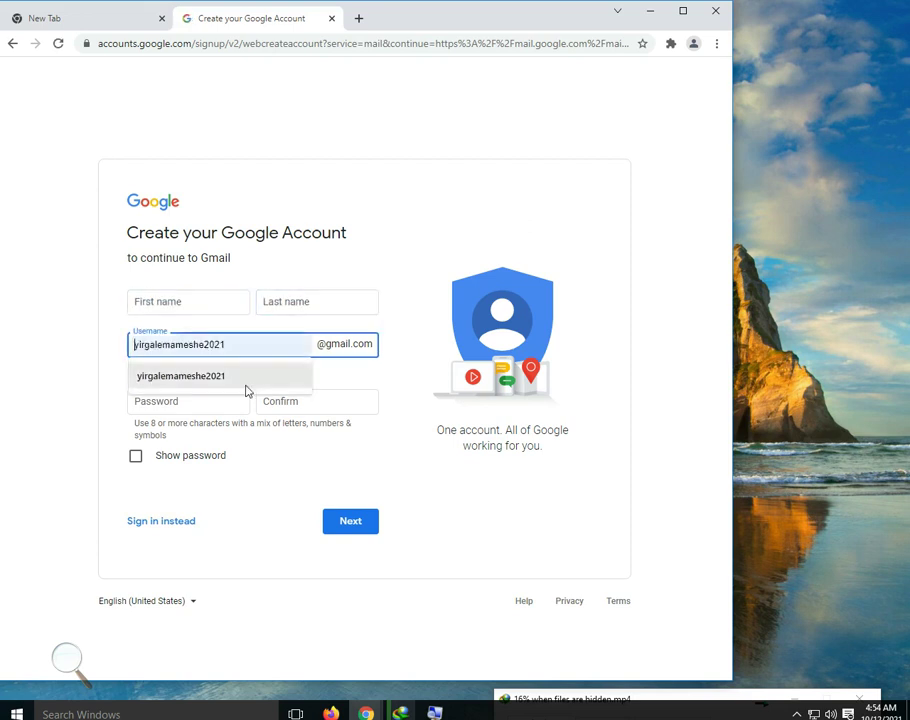
pyautogui.click(205, 406)
pyautogui.click(284, 402)
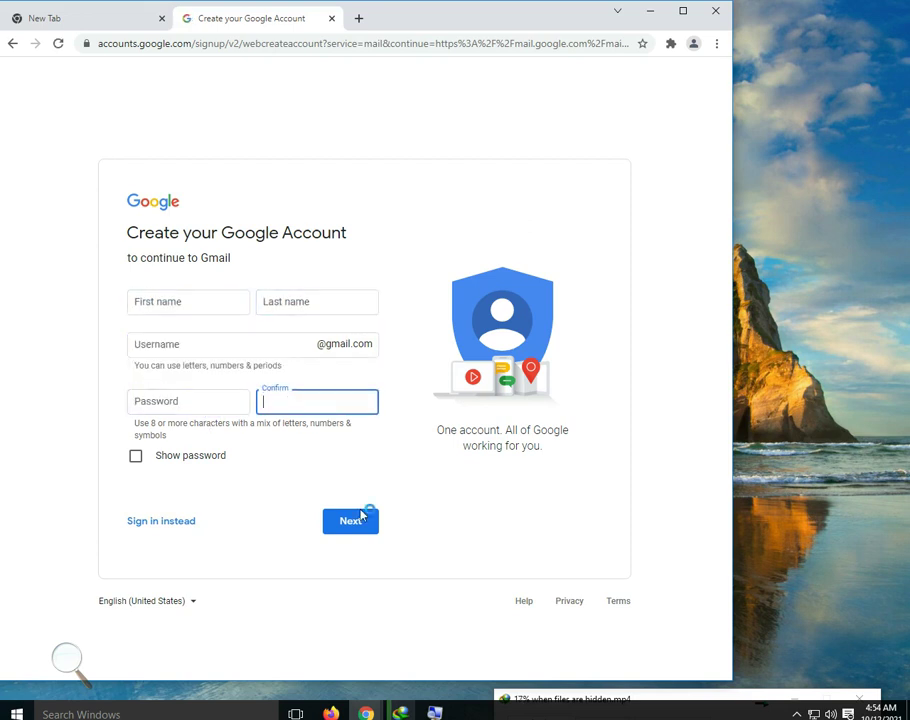
pyautogui.press('super+minus')
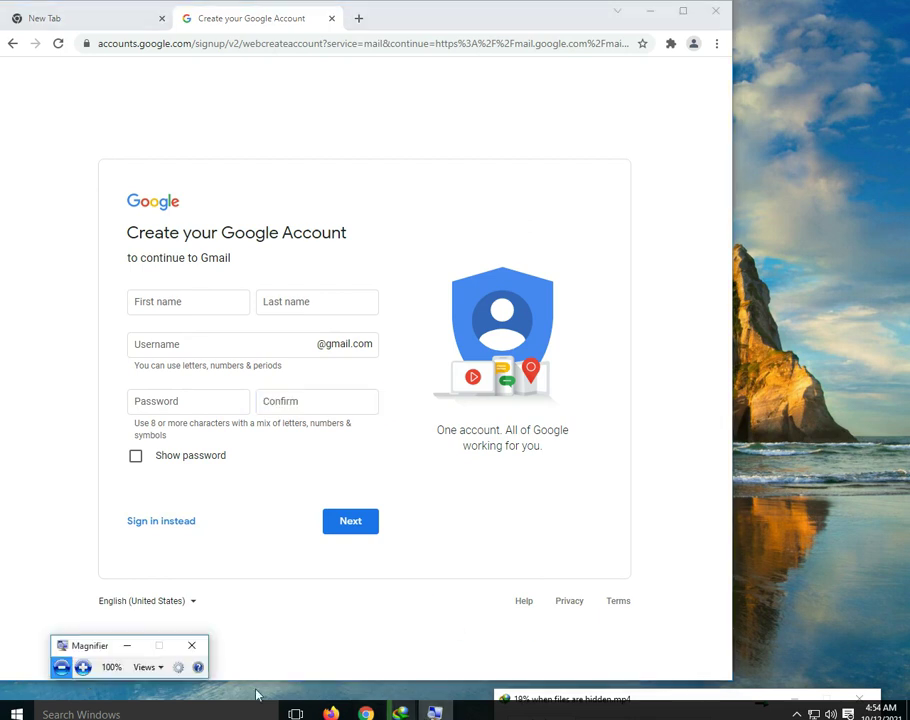
pyautogui.click(82, 667)
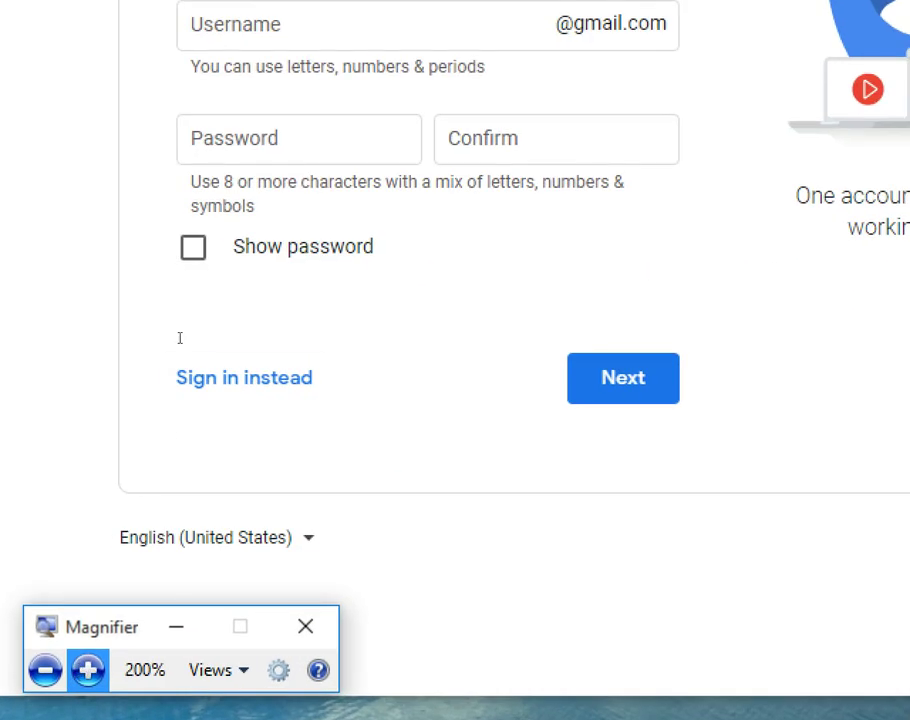
# Step: Fill in the first name, last name and a chosen username, then move to Password
pyautogui.hotkey('alt', 'Tab')
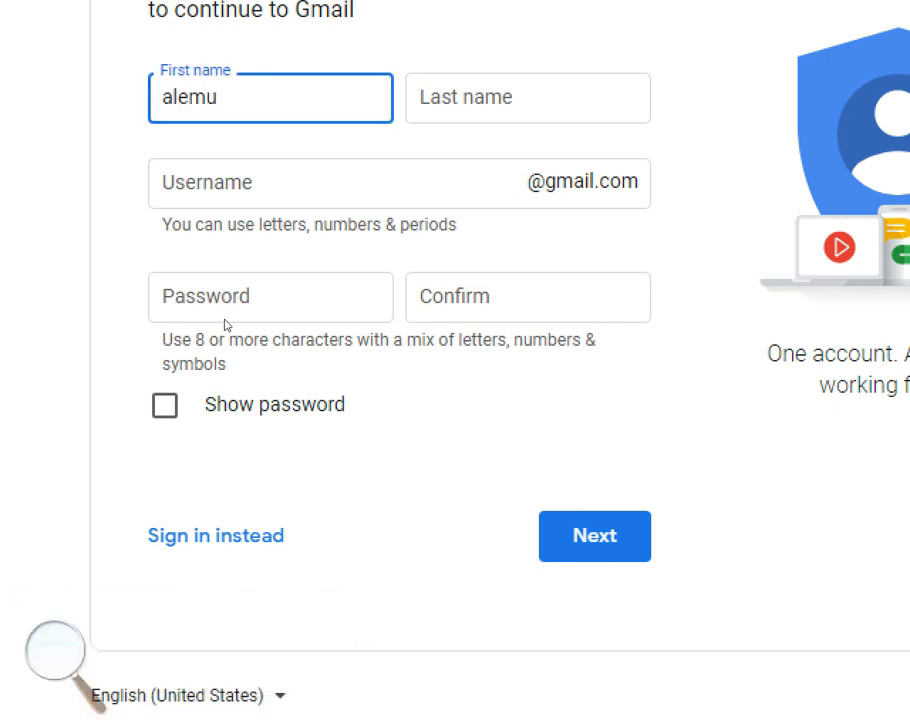
pyautogui.press('Tab')
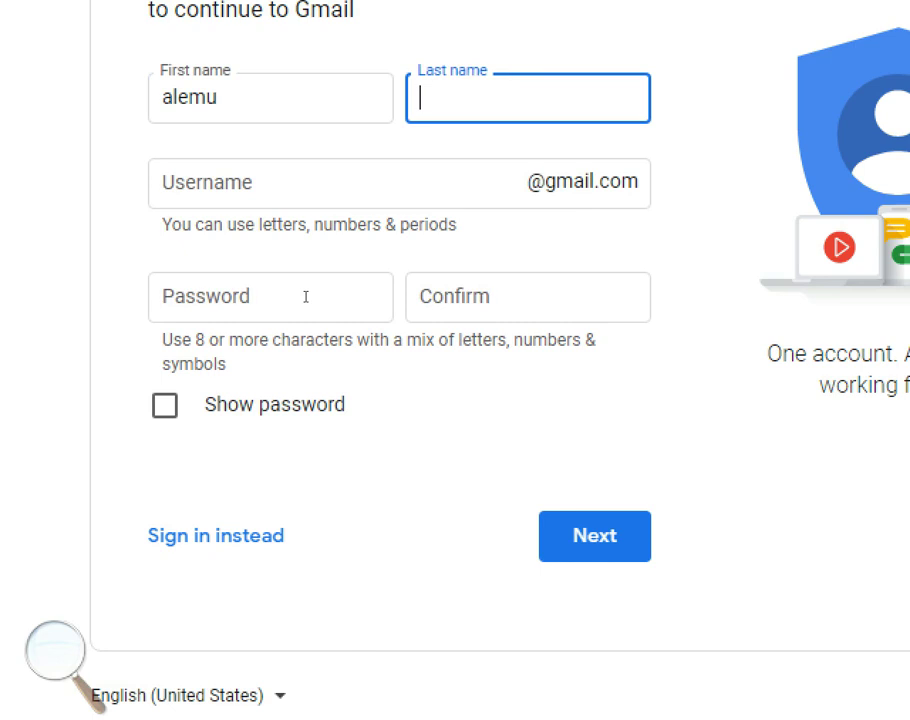
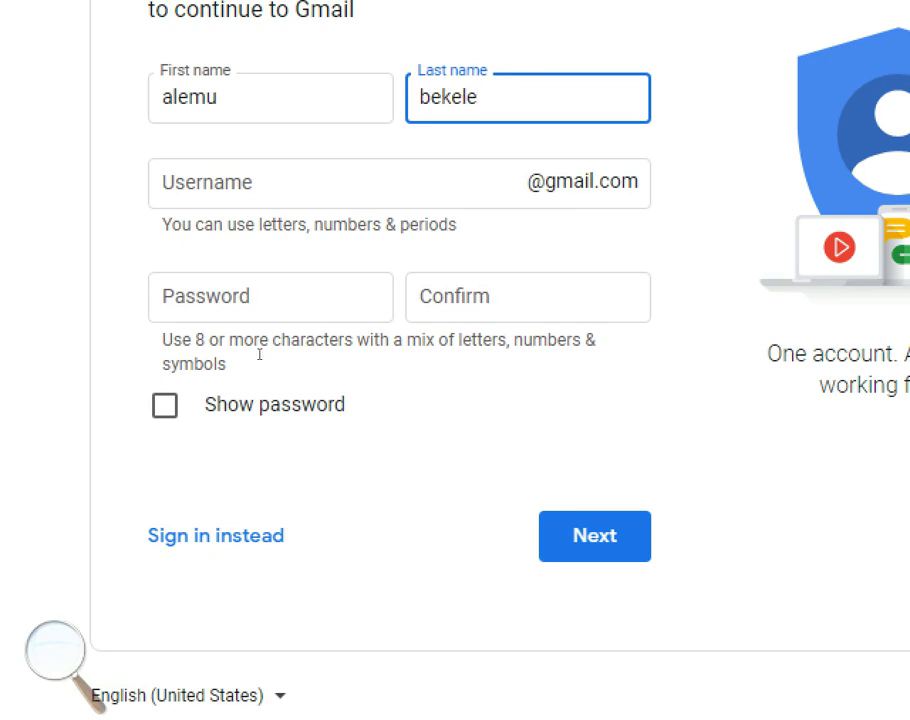
pyautogui.press('Tab')
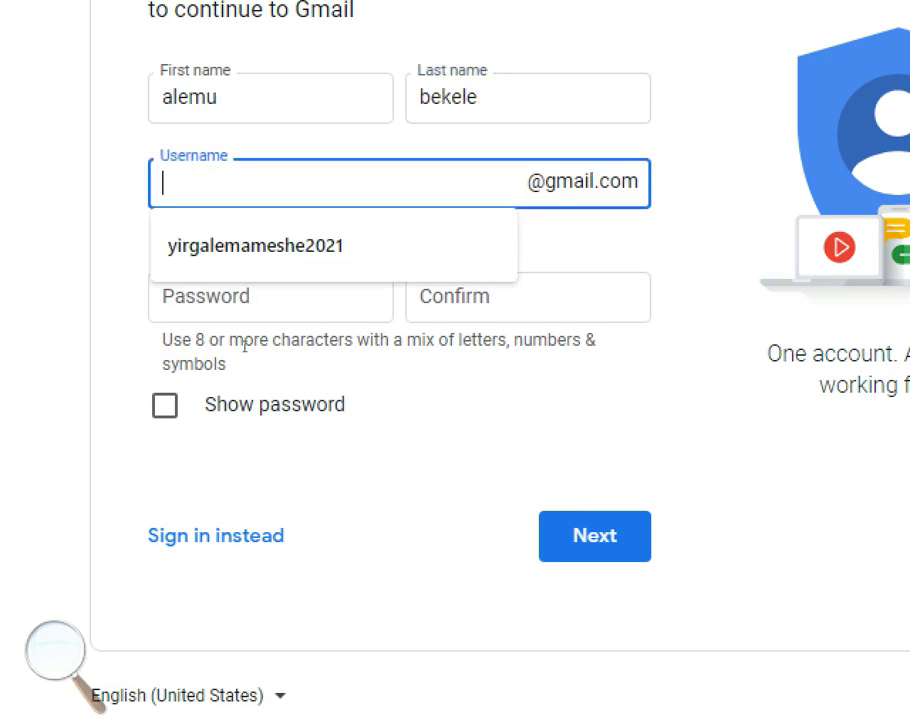
pyautogui.write('al')
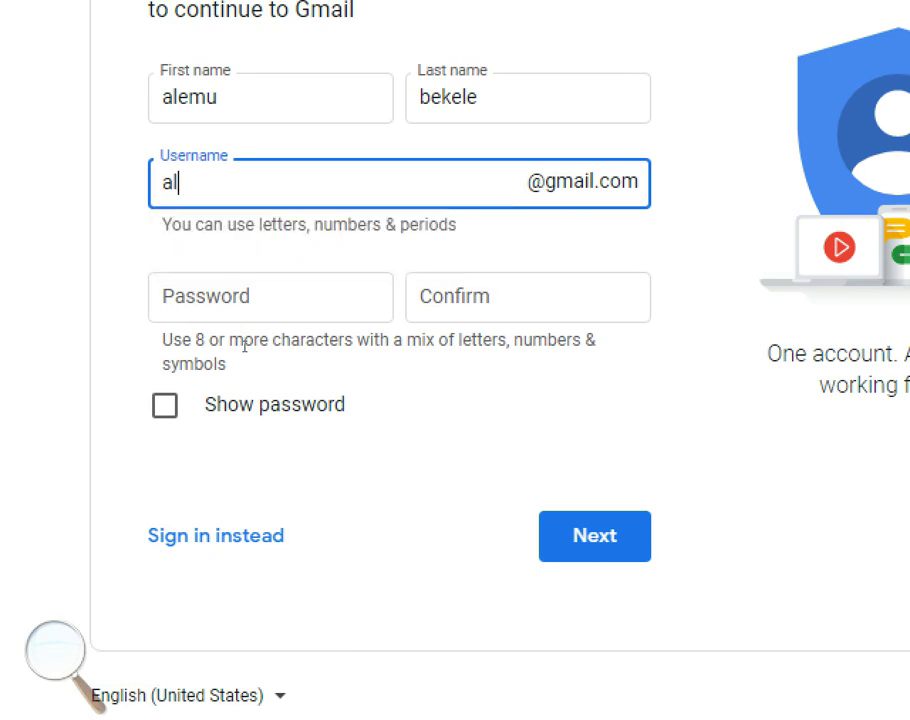
pyautogui.press('BackSpace')
pyautogui.press('BackSpace')
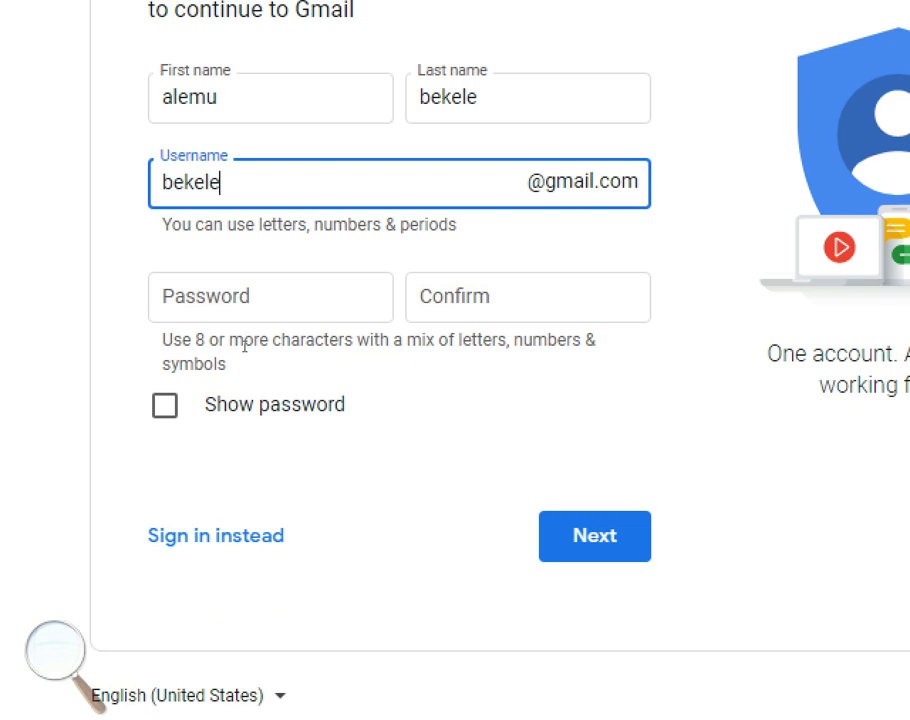
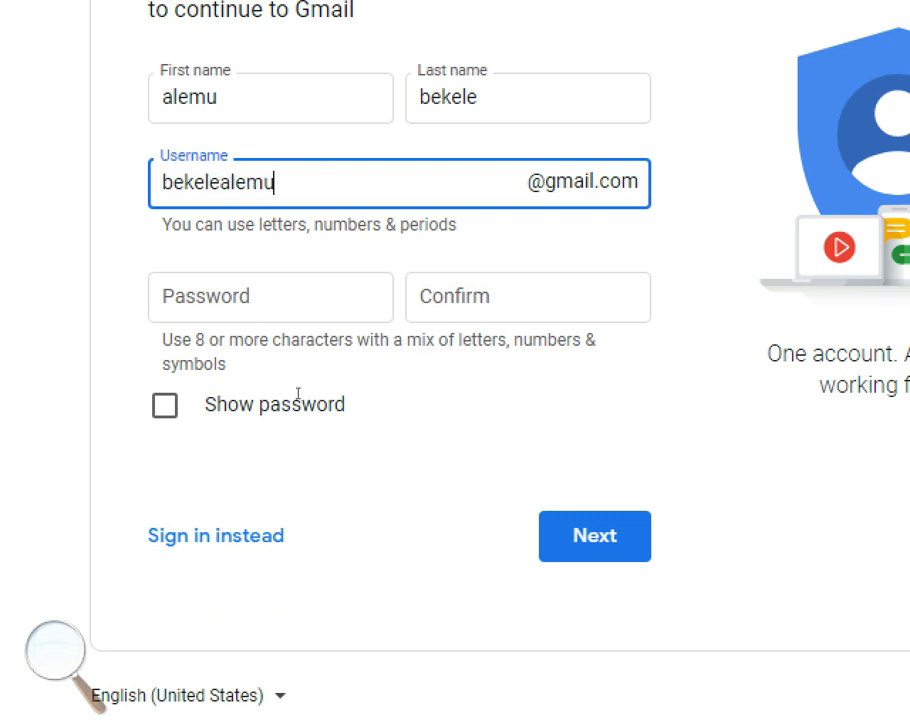
pyautogui.press('Tab')
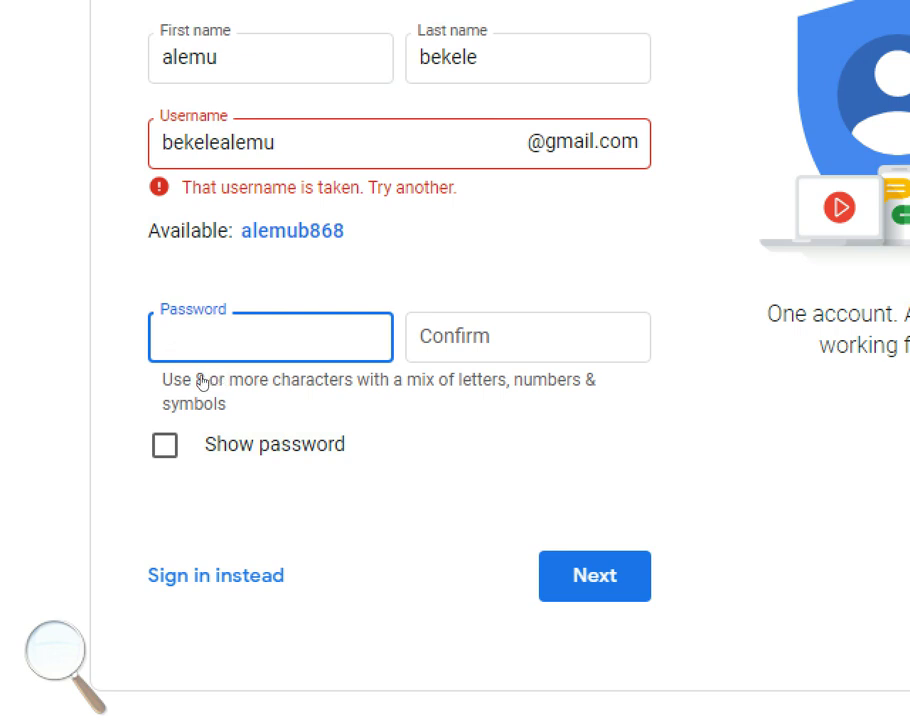
# Step: Accept Google's suggested available username and move into the Password field
pyautogui.hotkey('shift', 'Tab')
pyautogui.press('Return')
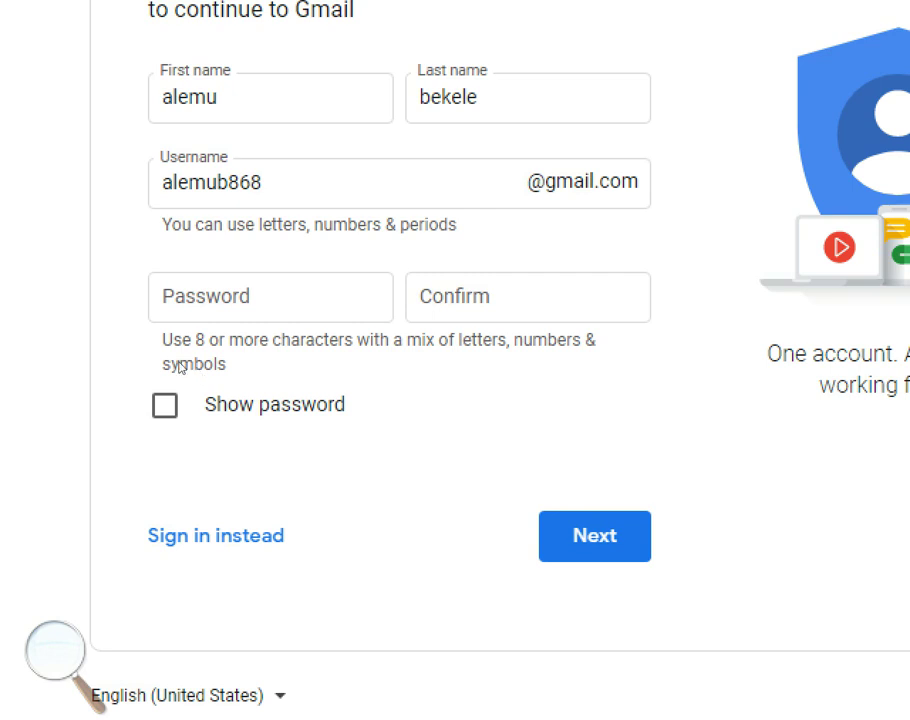
pyautogui.press('Tab')
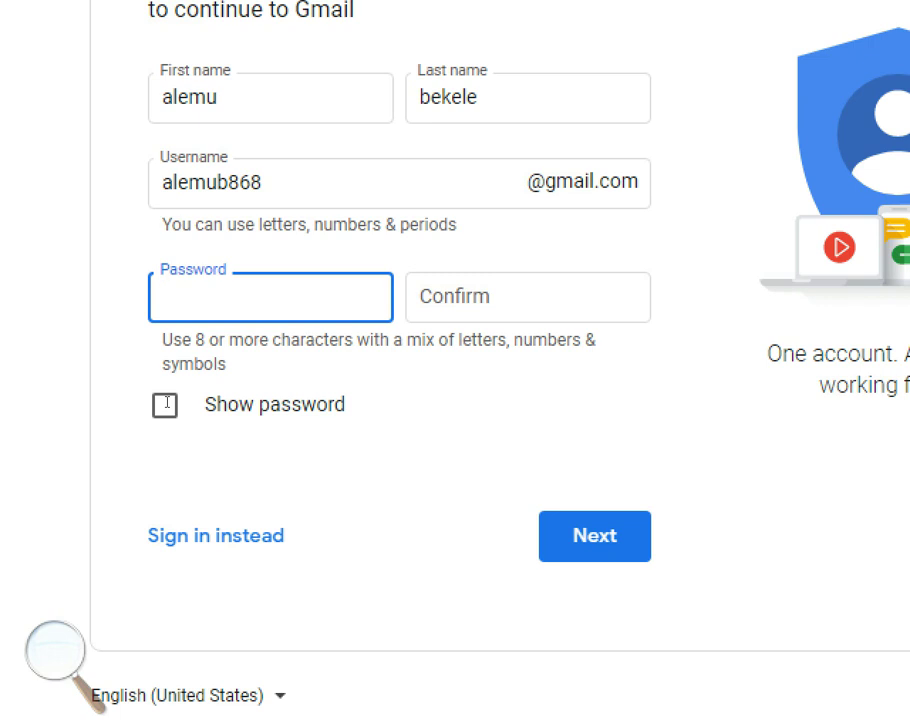
# Step: Enter the account password in both Password and Confirm boxes and submit the form
pyautogui.press('Tab')
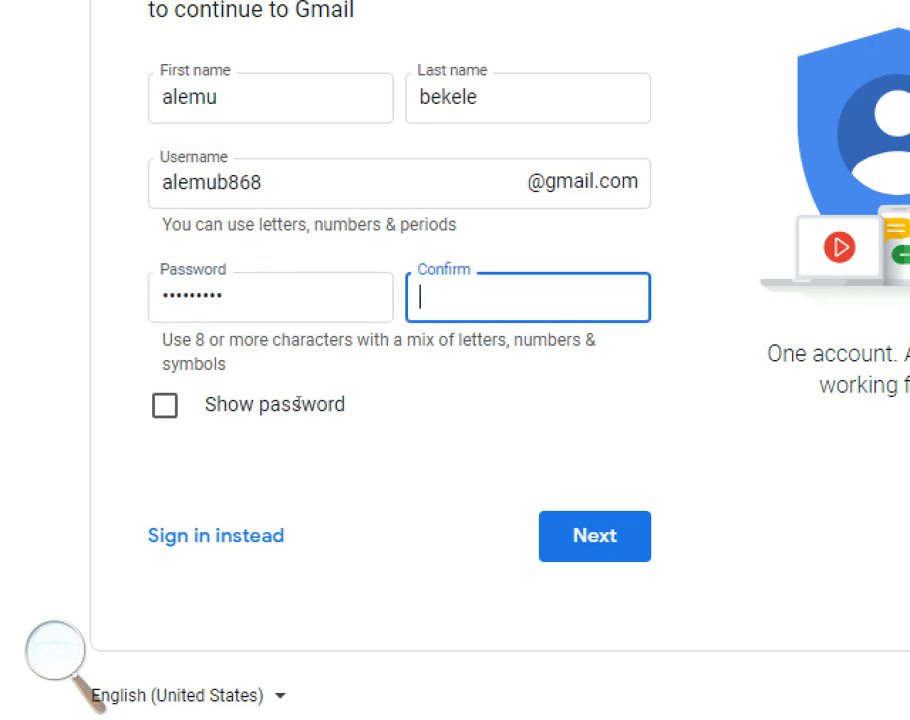
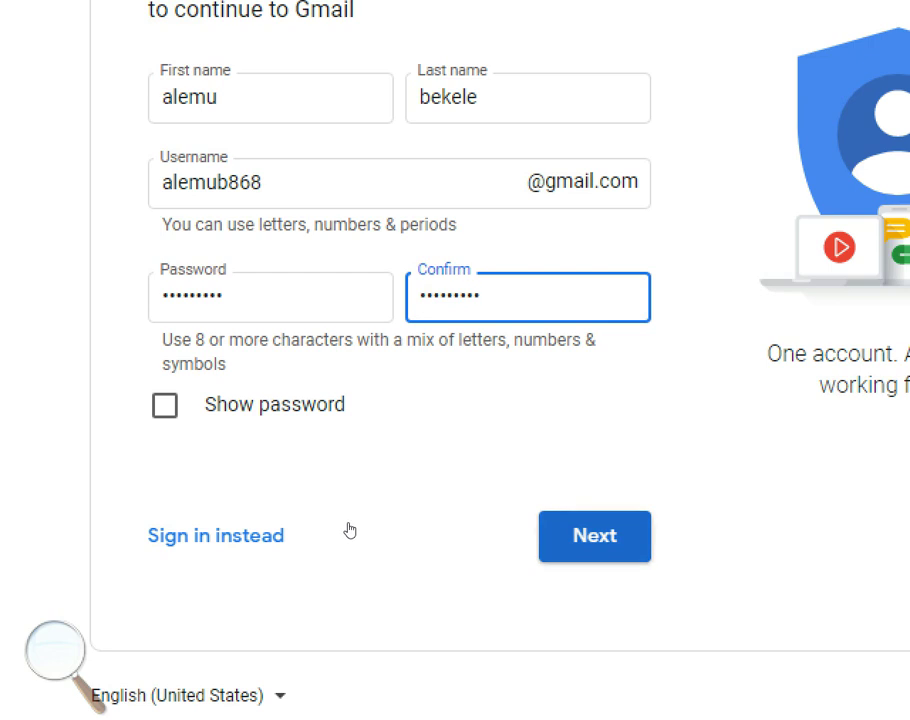
pyautogui.press('Return')
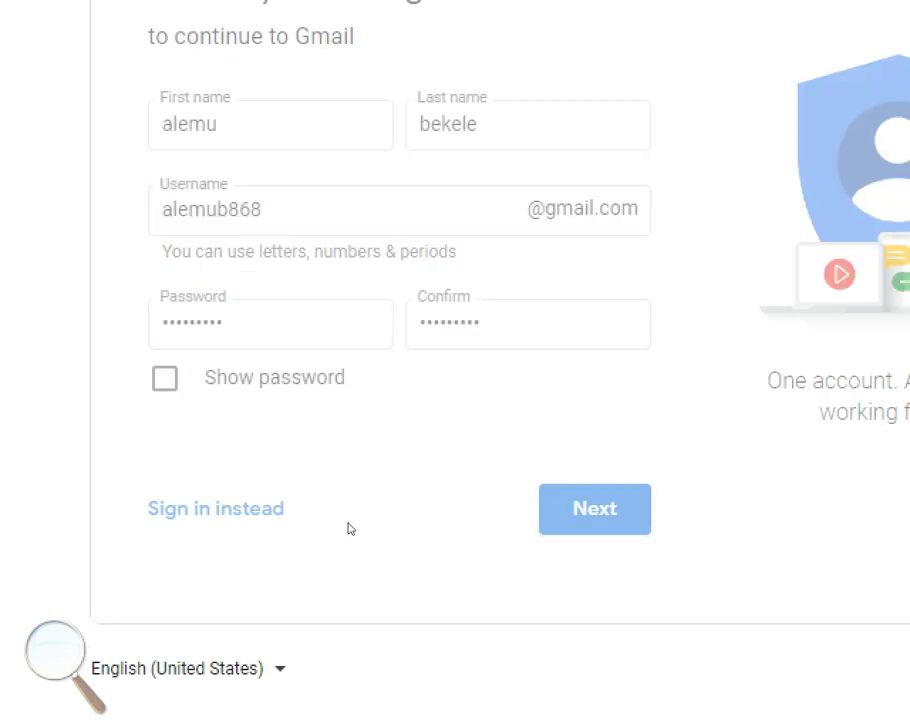
# Step: Zoom Magnifier back to 100% from its toolbar
pyautogui.click(24, 650)
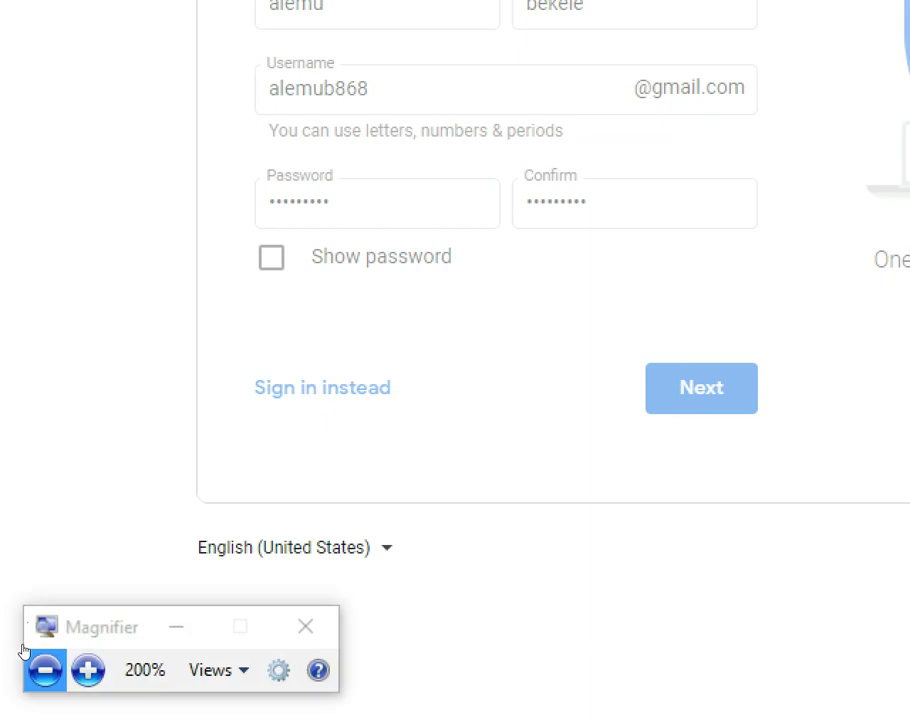
pyautogui.click(44, 670)
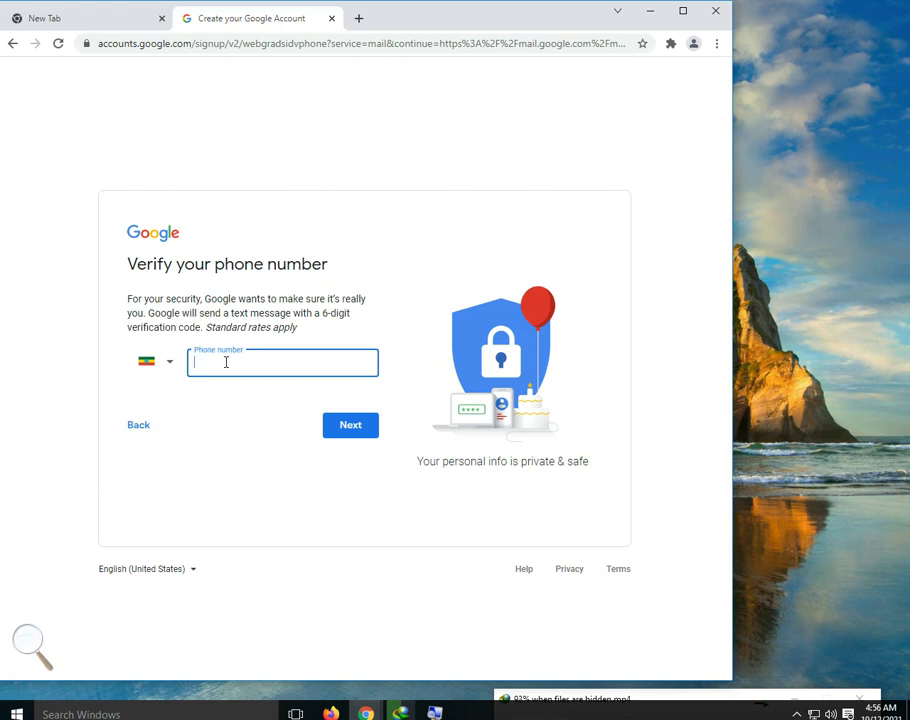
# Step: Submit a phone number, then clear the rejected number and begin typing a different one
pyautogui.click(361, 430)
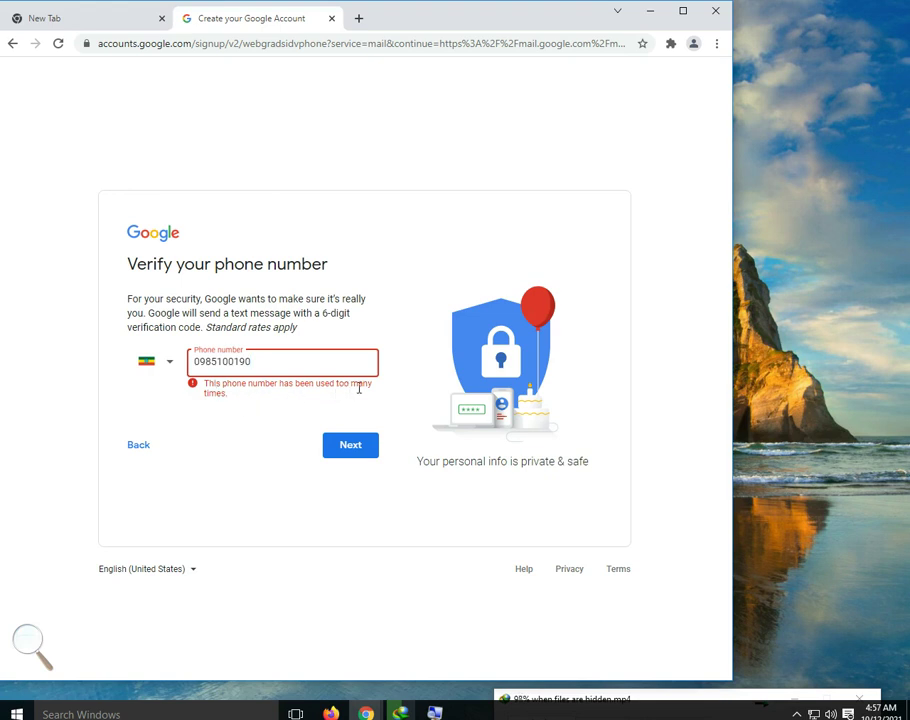
pyautogui.press('BackSpace')
pyautogui.press('BackSpace')
pyautogui.press('BackSpace')
pyautogui.press('BackSpace')
pyautogui.press('BackSpace')
pyautogui.press('BackSpace')
pyautogui.press('BackSpace')
pyautogui.press('BackSpace')
pyautogui.press('BackSpace')
pyautogui.press('BackSpace')
pyautogui.write('0918255')
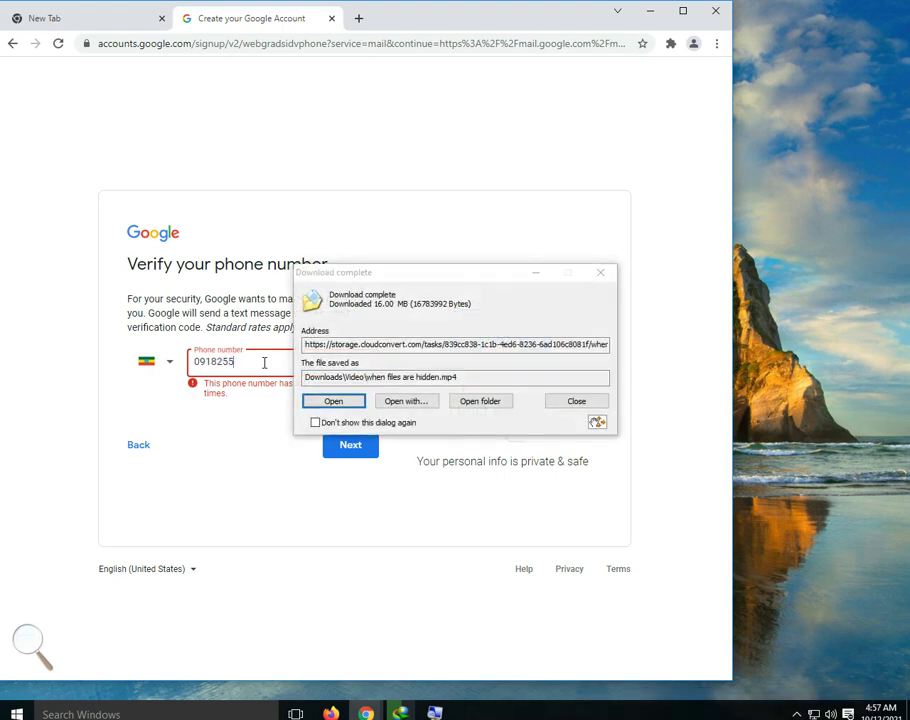
# Step: Dismiss the download-complete notice, submit a new phone number, and enter the six-digit verification code
pyautogui.click(576, 401)
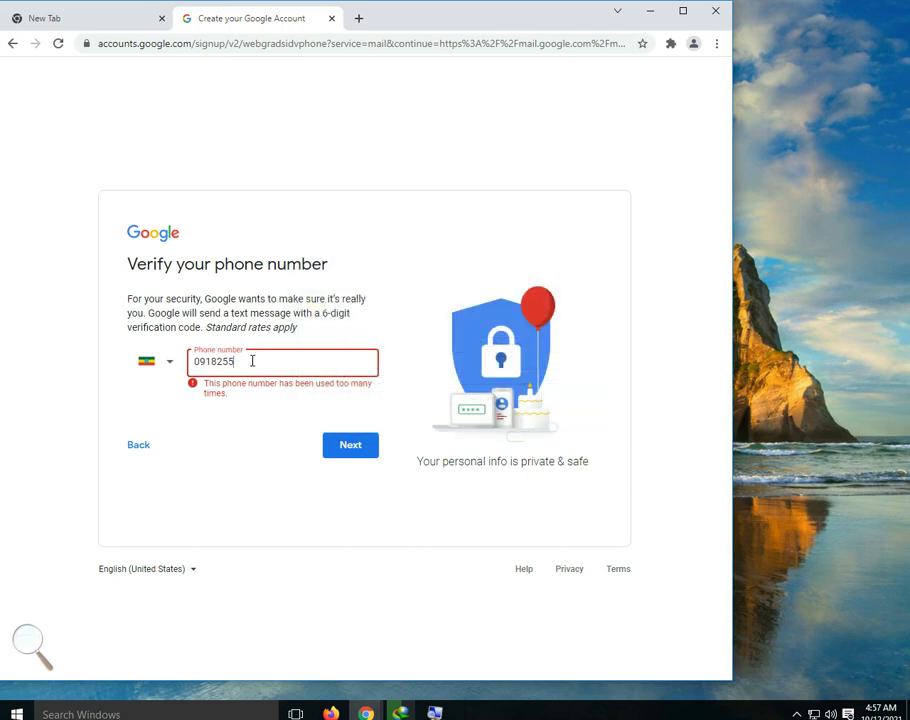
pyautogui.press('BackSpace')
pyautogui.press('BackSpace')
pyautogui.press('BackSpace')
pyautogui.press('BackSpace')
pyautogui.press('BackSpace')
pyautogui.click(346, 449)
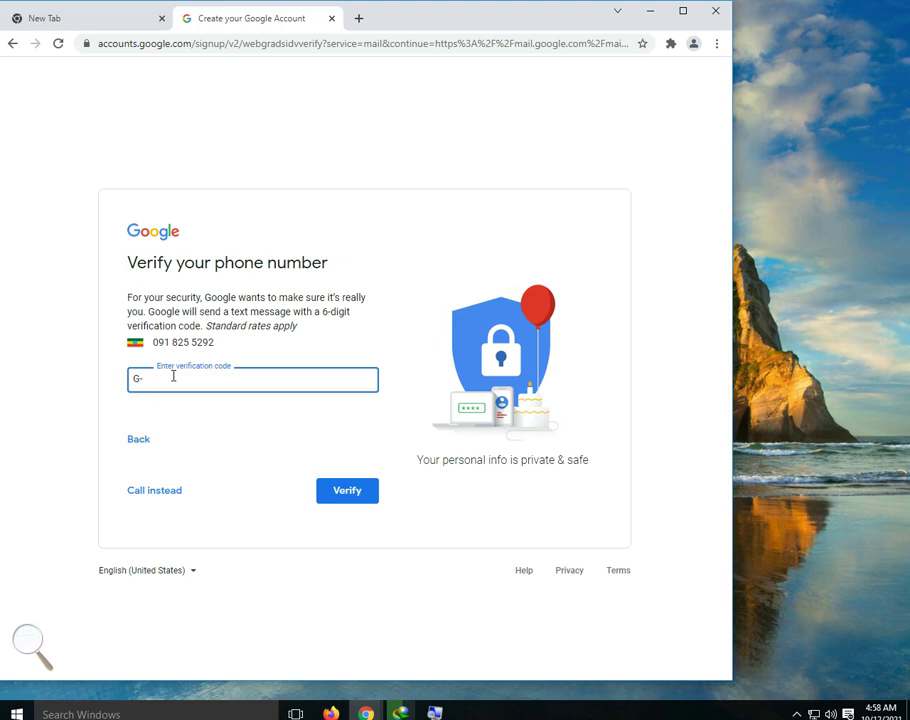
# Step: Go back to the phone-number step and submit a different phone number
pyautogui.click(138, 442)
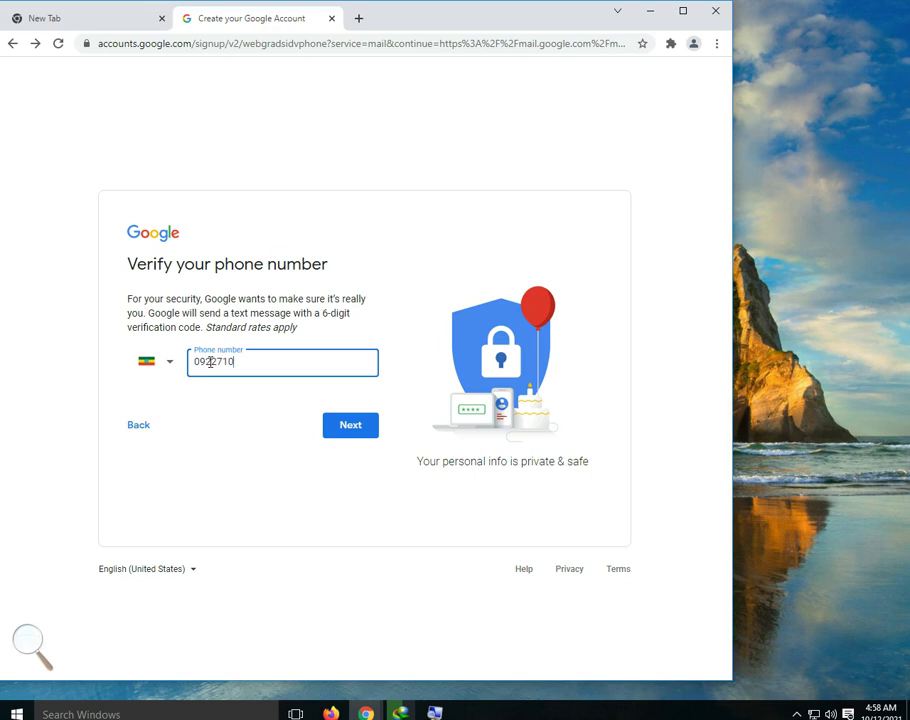
pyautogui.write('6')
pyautogui.click(346, 428)
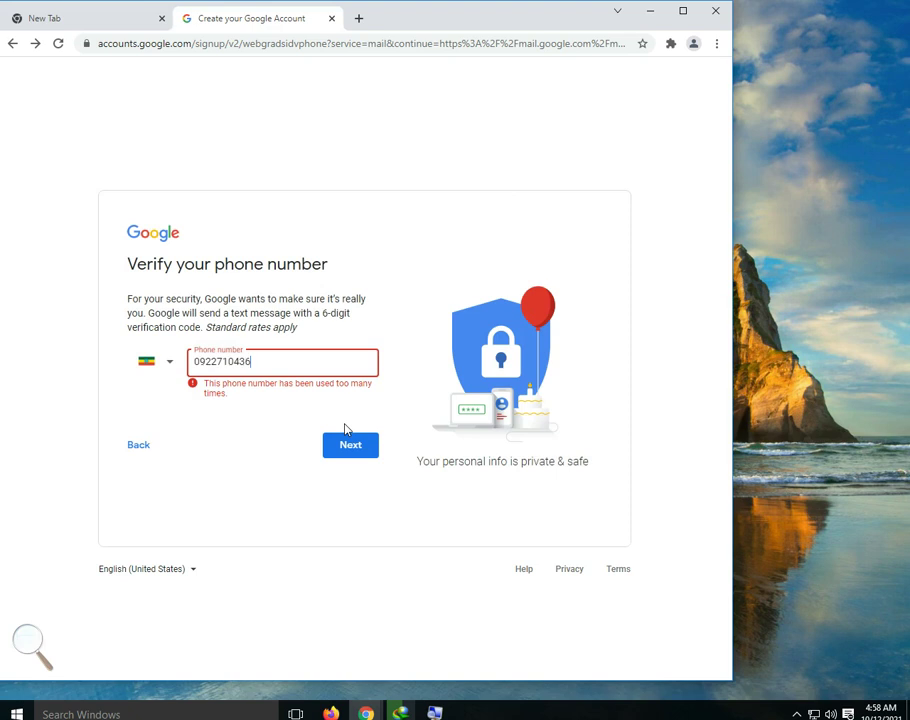
# Step: Clear the rejected phone number from the box and open the screen recorder's tray menu
pyautogui.hotkey('ctrl', 'a')
pyautogui.press('BackSpace')
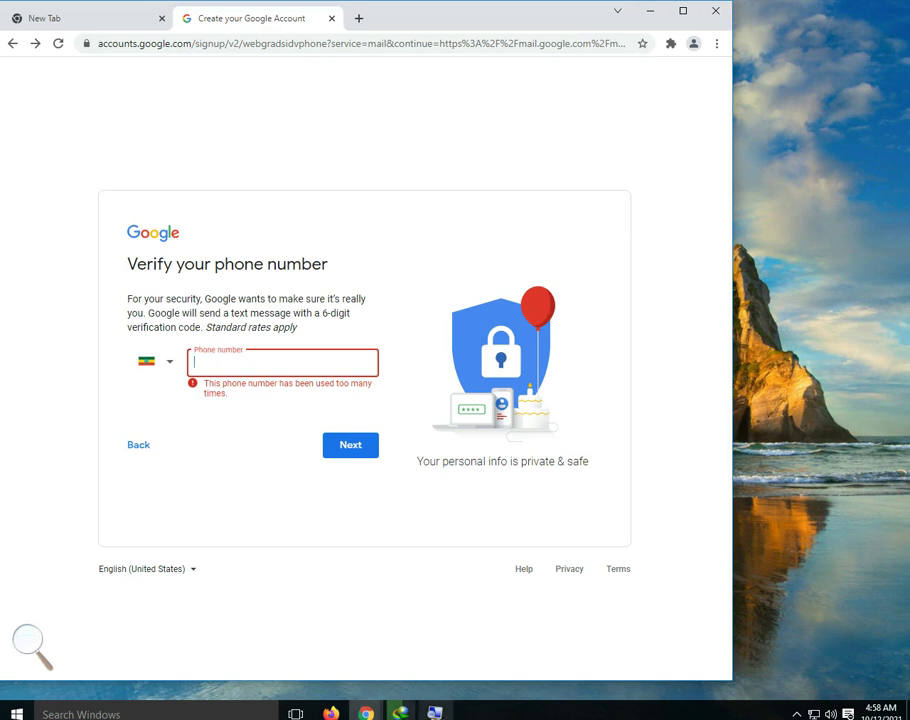
pyautogui.click(794, 712)
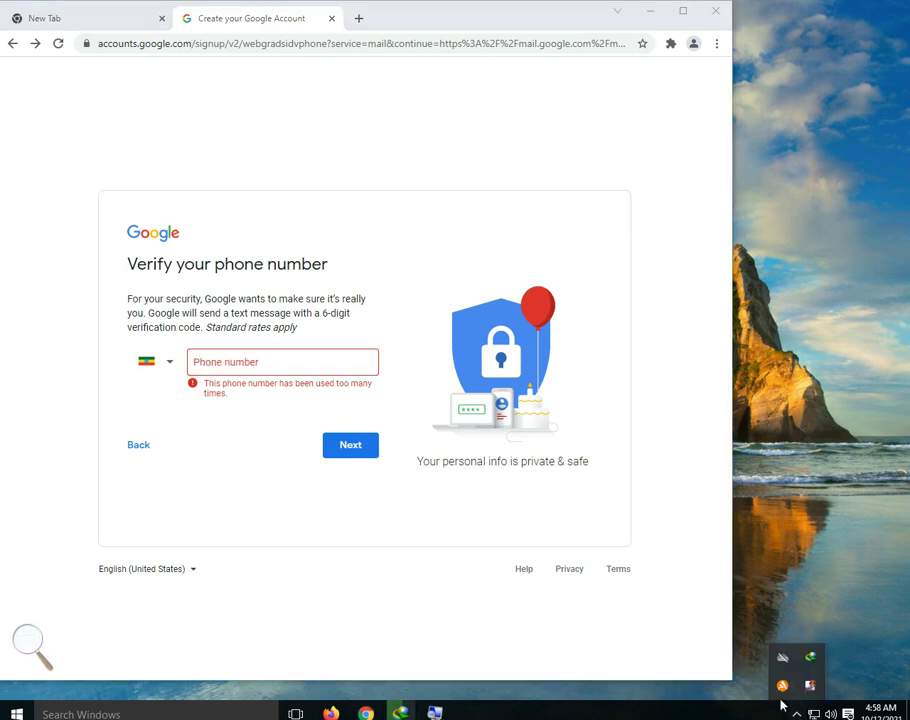
pyautogui.rightClick(810, 686)
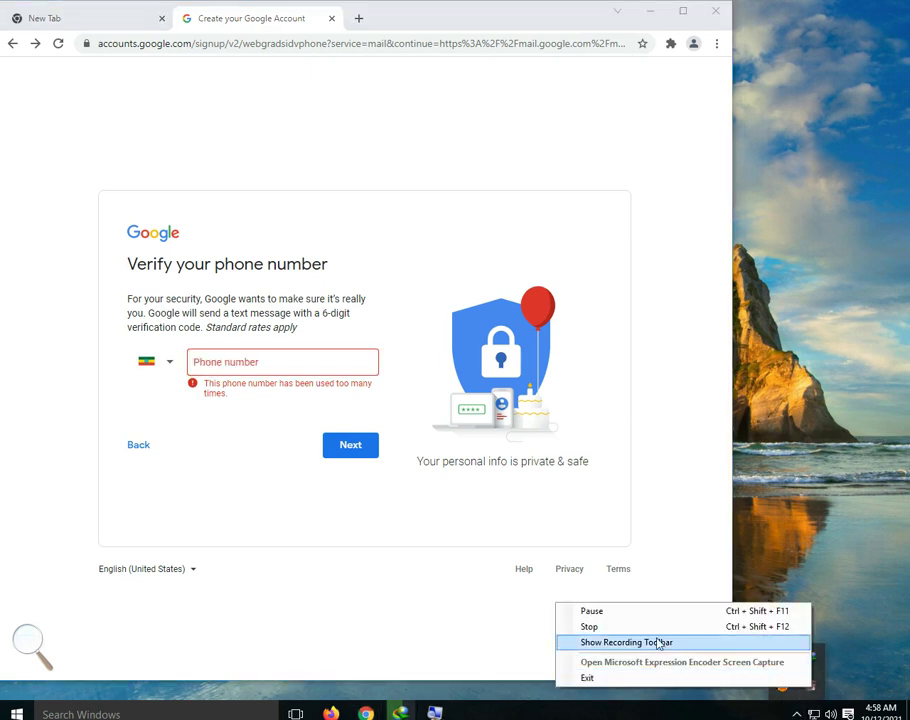